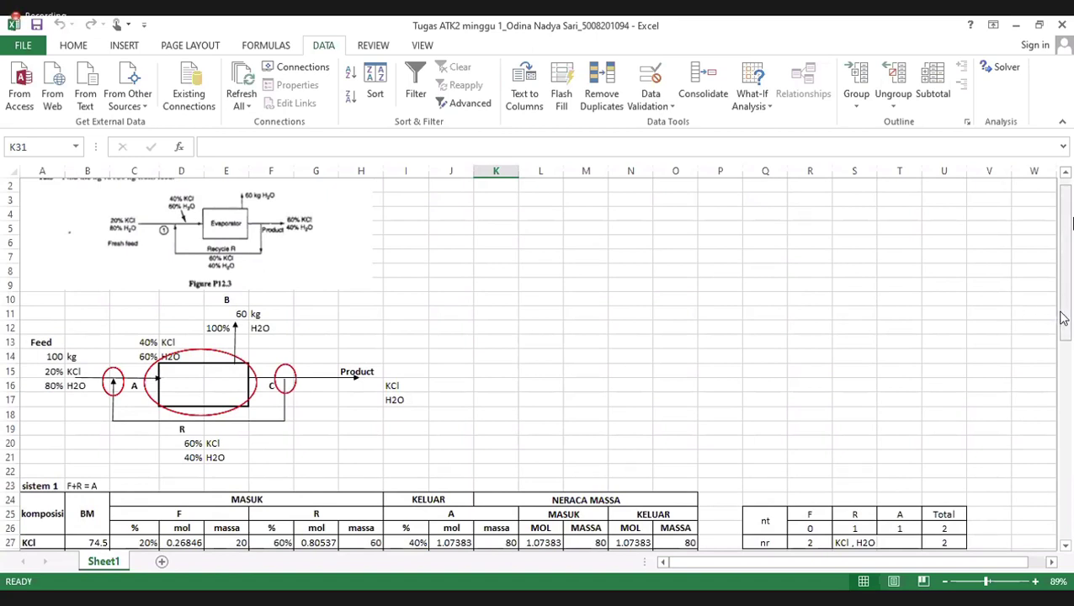
click(501, 270)
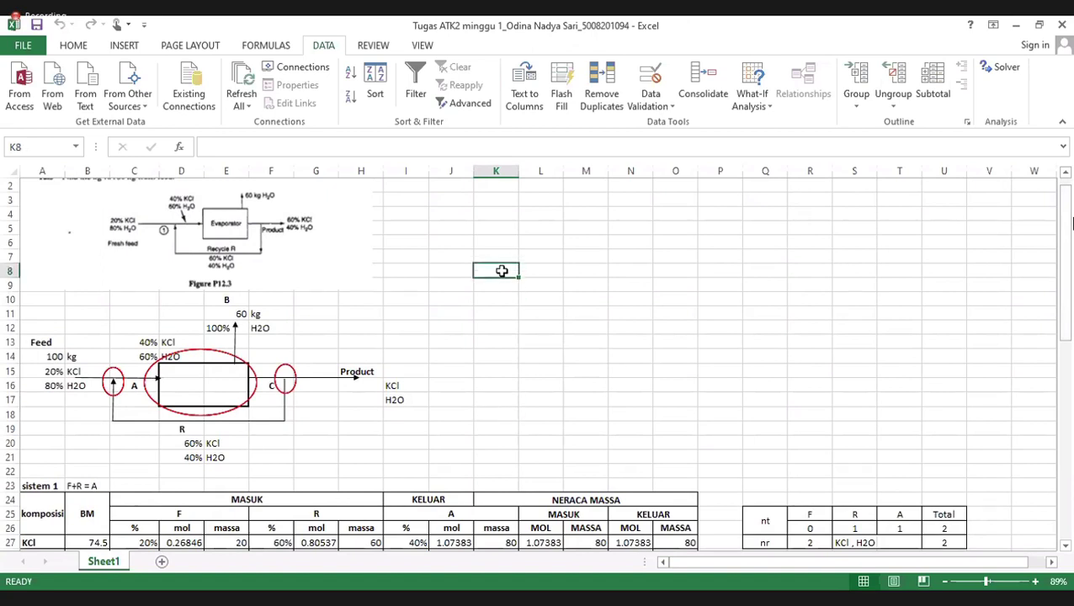
text(nt)
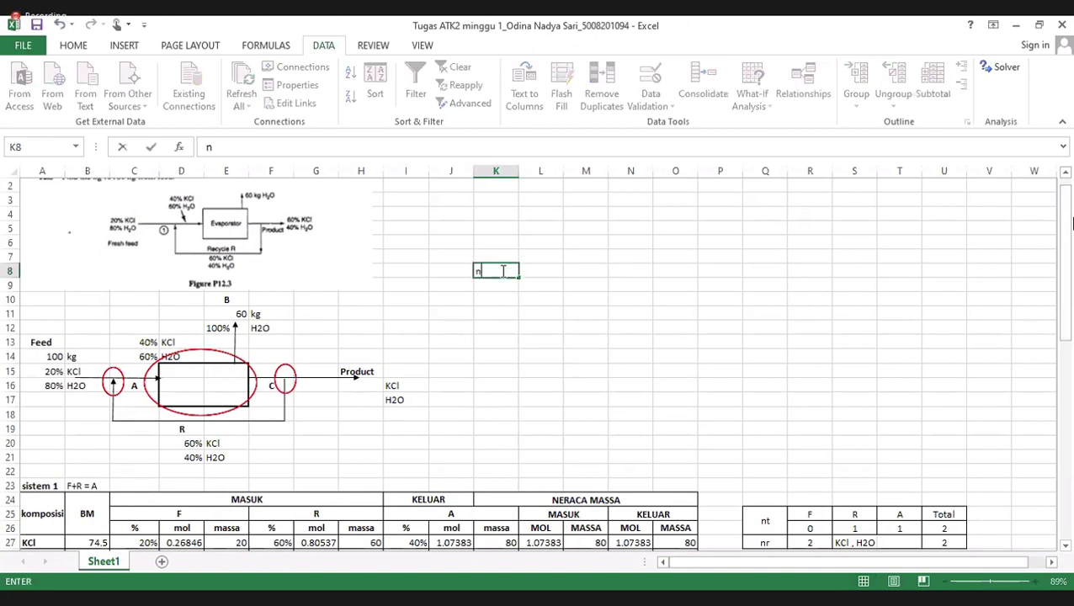
click(542, 255)
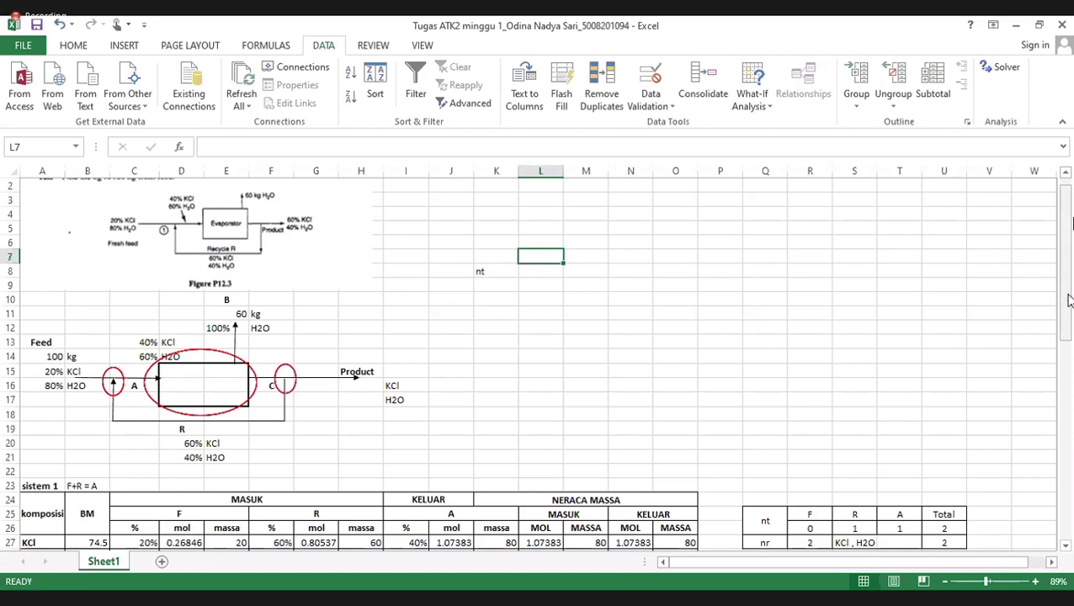
scroll(1067, 293, up, 1)
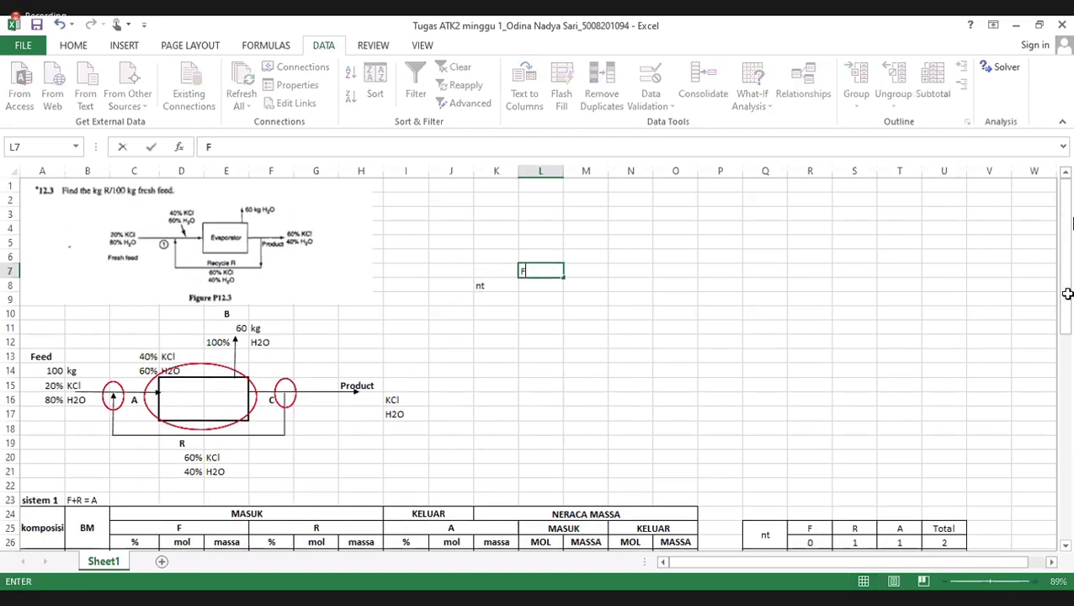
text(F)
key(Tab)
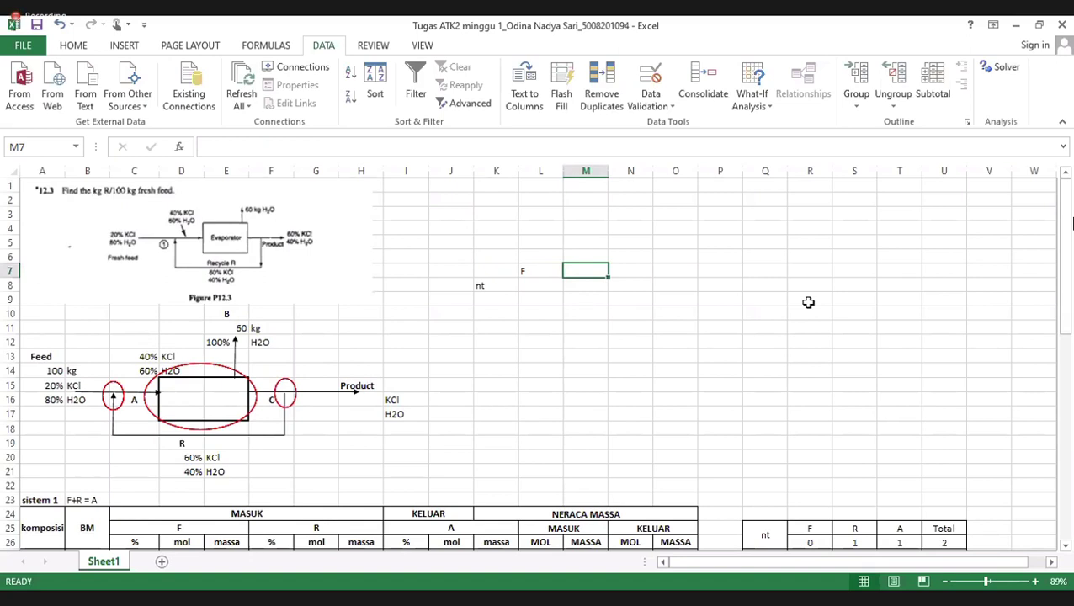
click(525, 284)
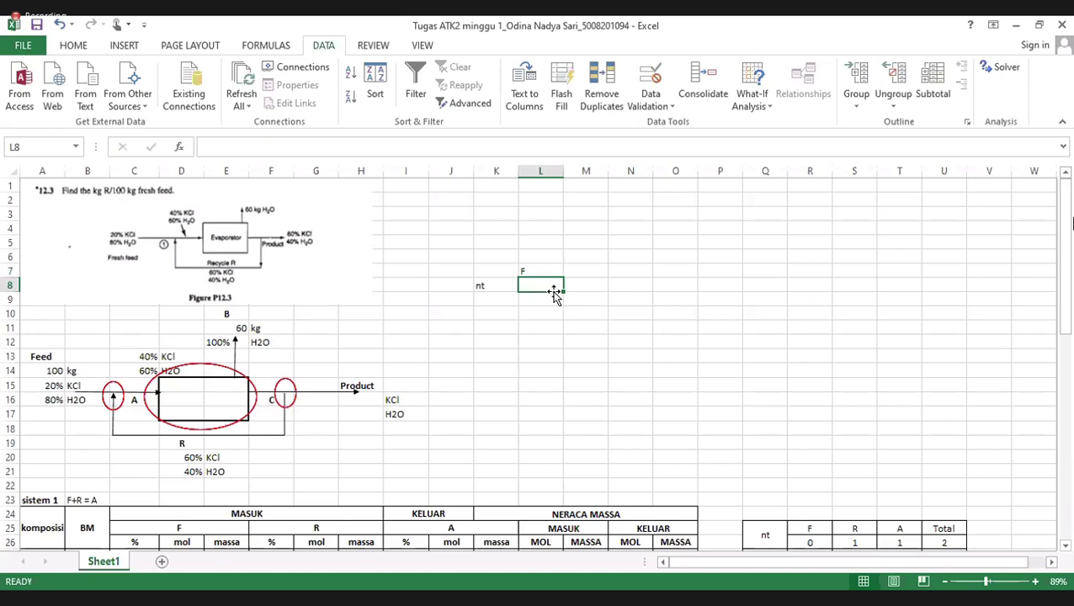
text(0)
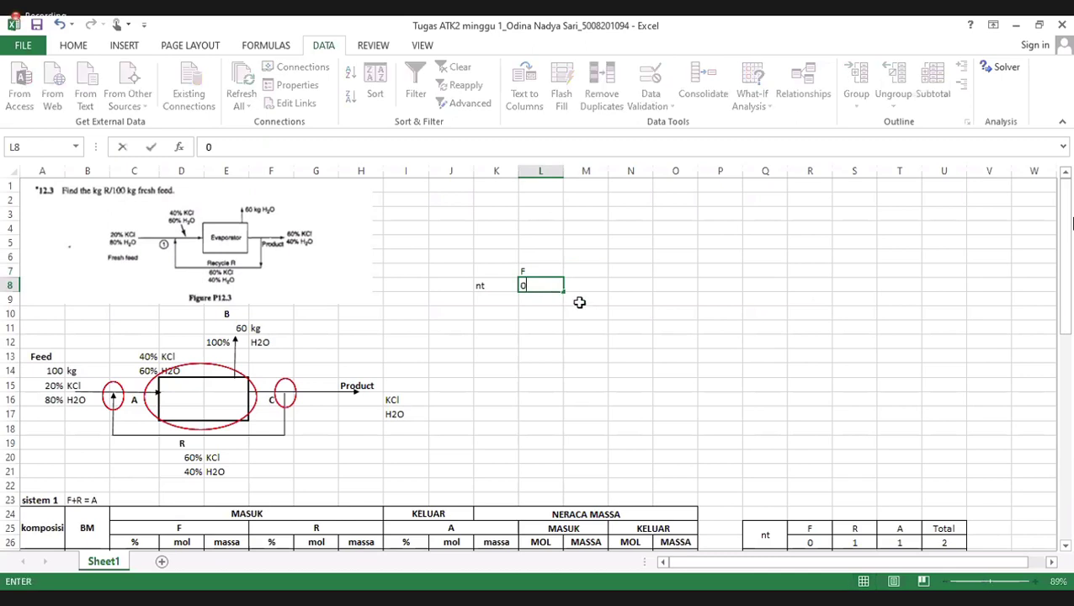
click(582, 265)
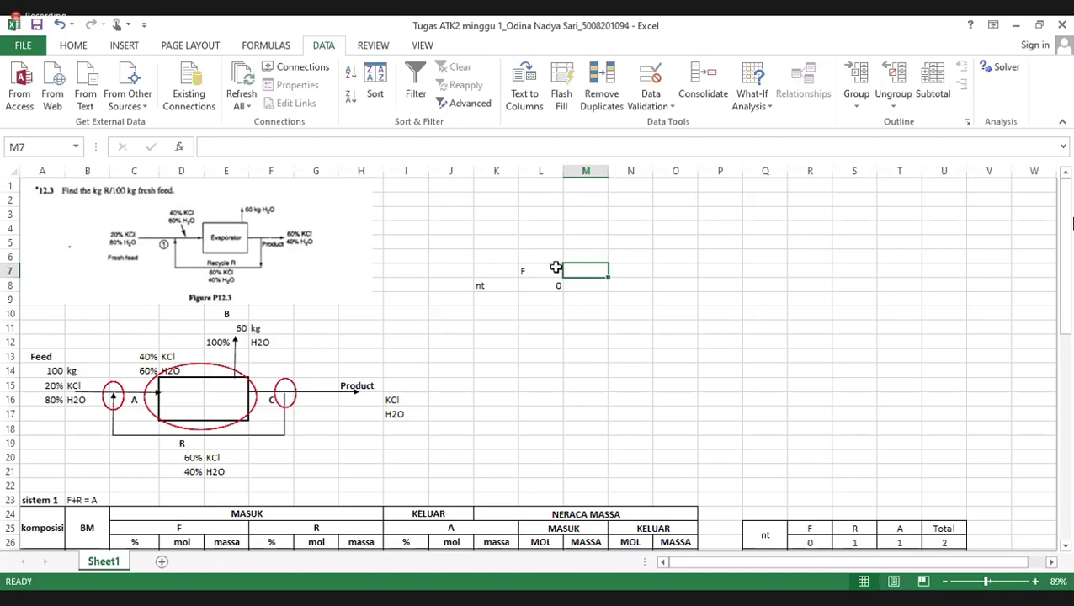
drag(500, 265, 531, 285)
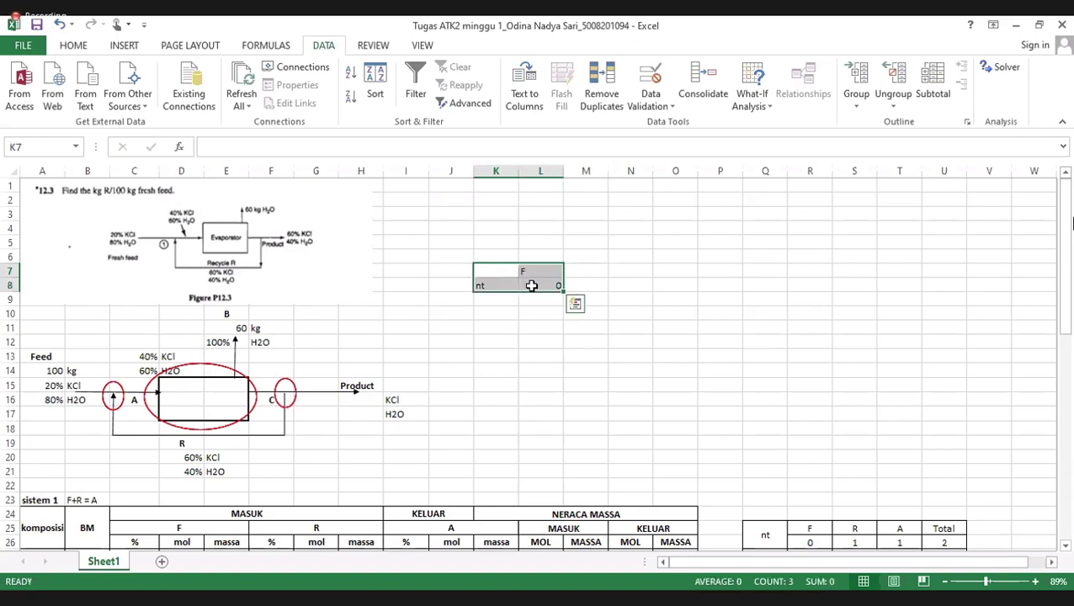
key(Delete)
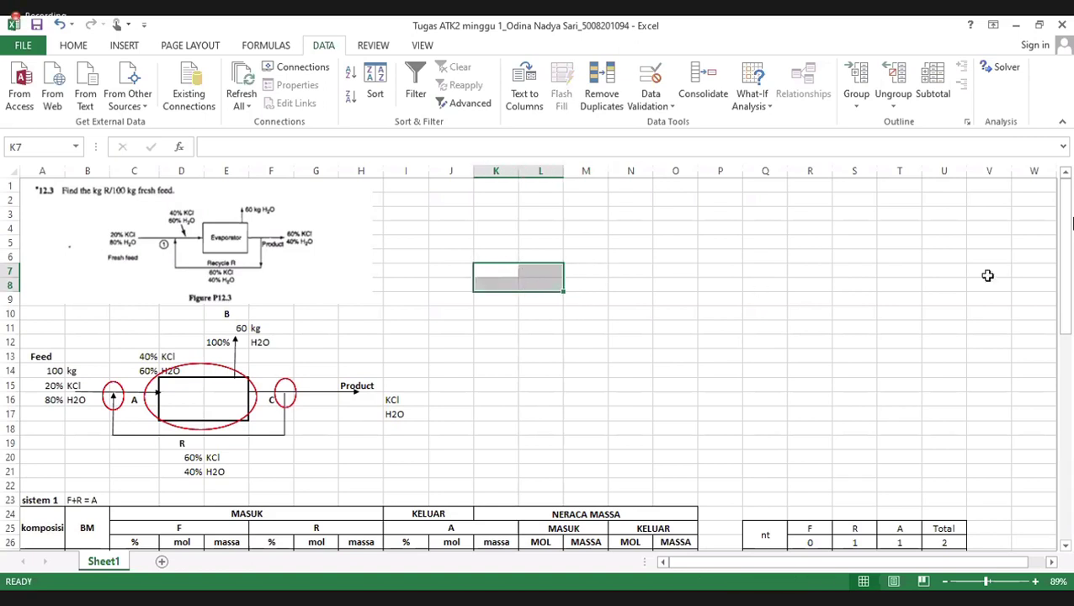
Duplicate Sheet1 within the same workbook, placing the copy before the original sheet
drag(1064, 273, 1067, 339)
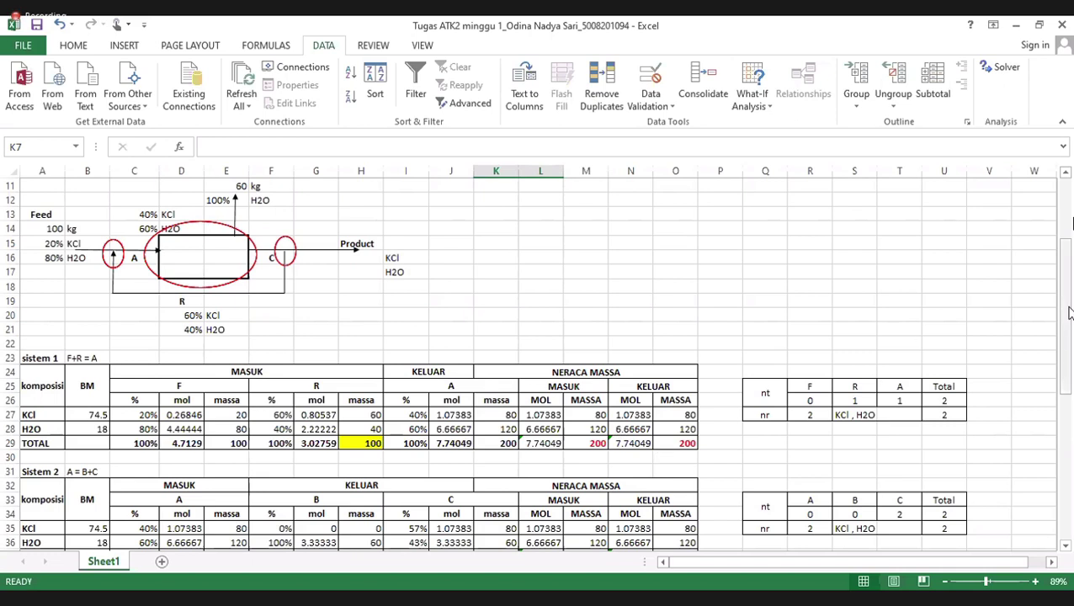
scroll(1071, 359, down, 3)
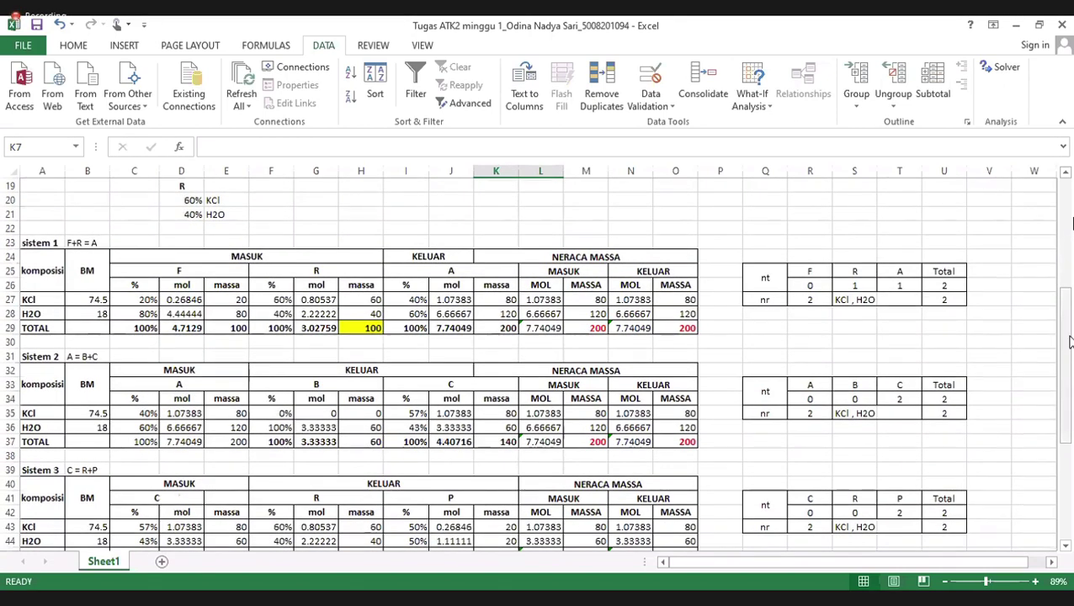
scroll(1070, 342, up, 2)
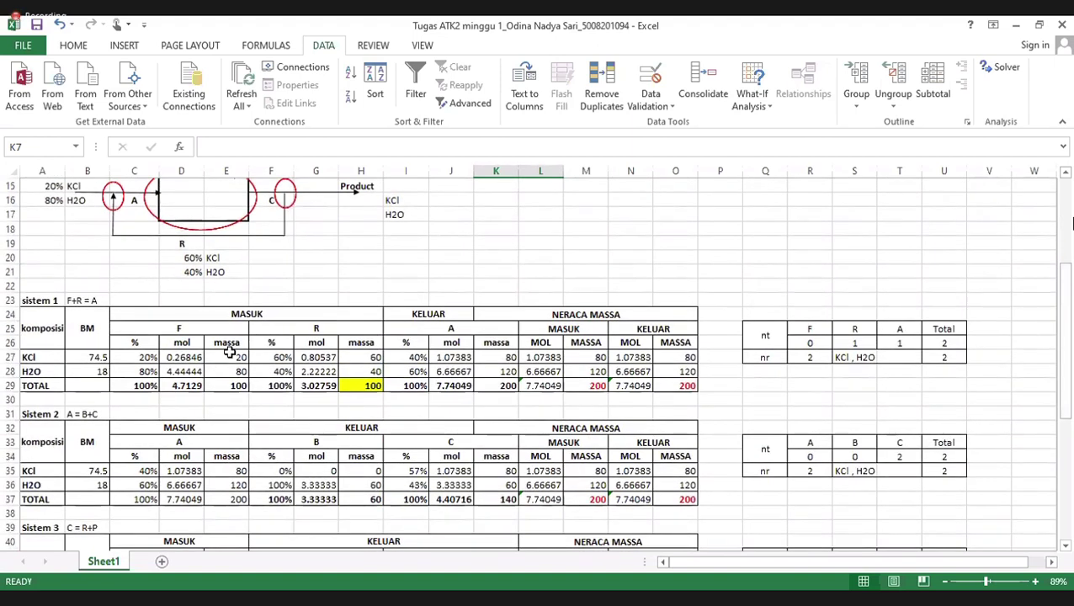
right_click(121, 560)
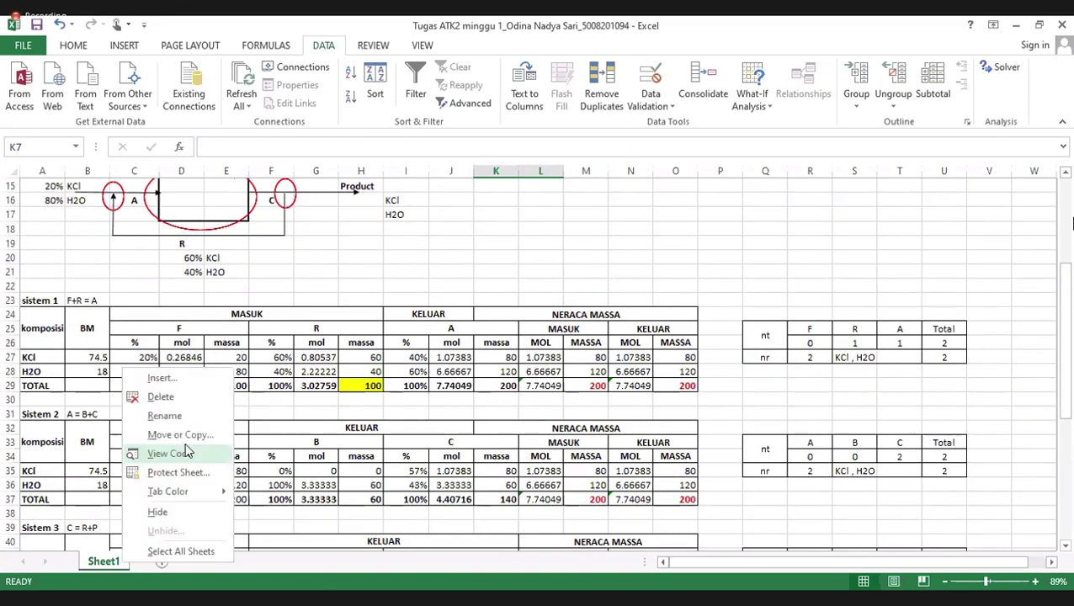
click(184, 436)
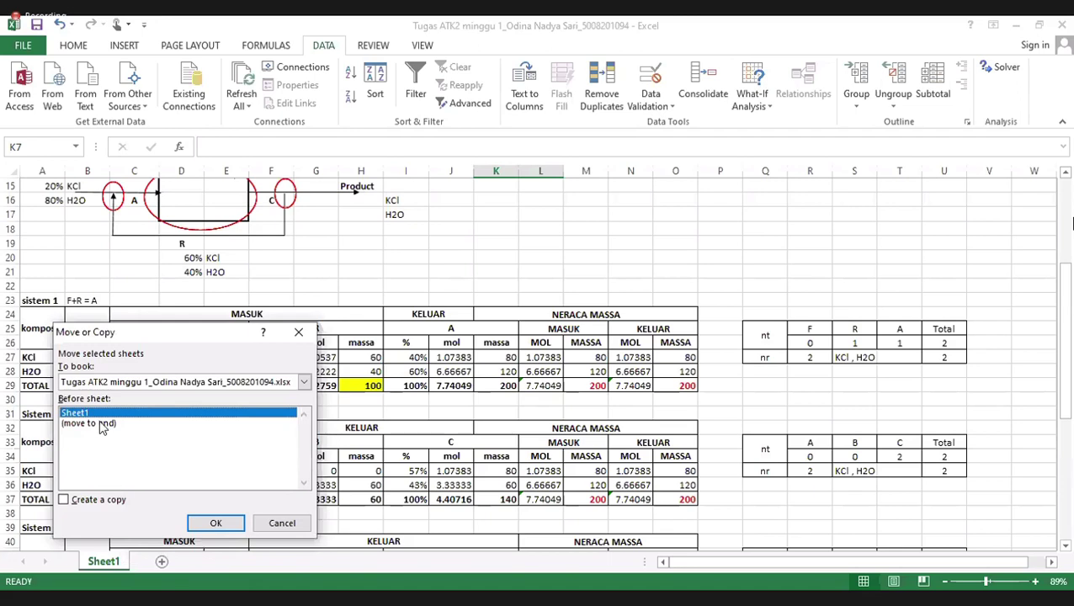
click(64, 499)
click(216, 525)
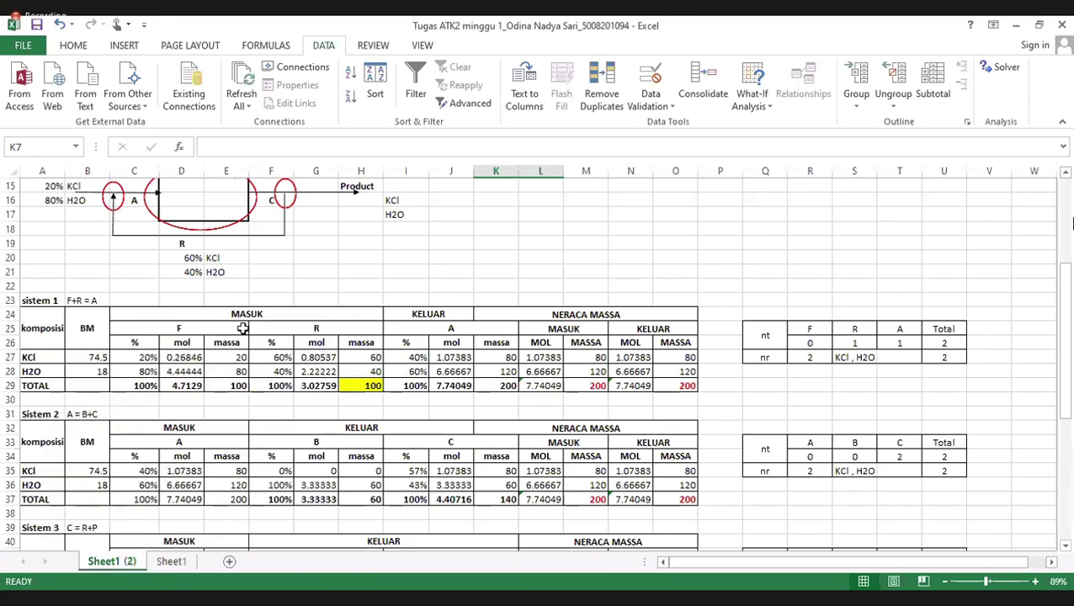
Clear the mol and massa cells of streams F, R and A, including the totals, in the sistem 1 table of the copied sheet
drag(167, 357, 236, 385)
key(Delete)
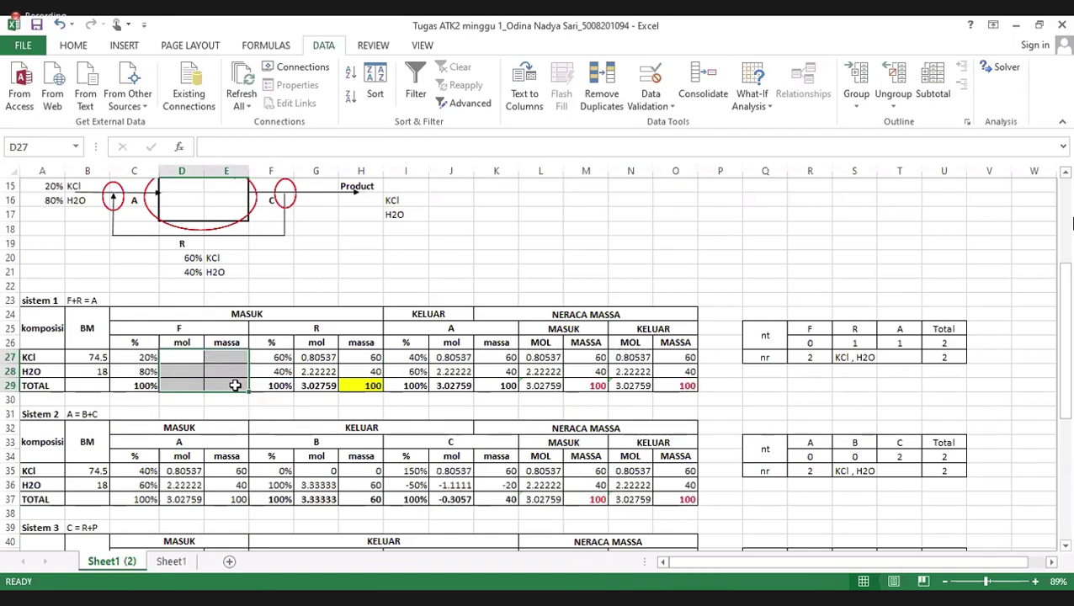
drag(330, 355, 350, 380)
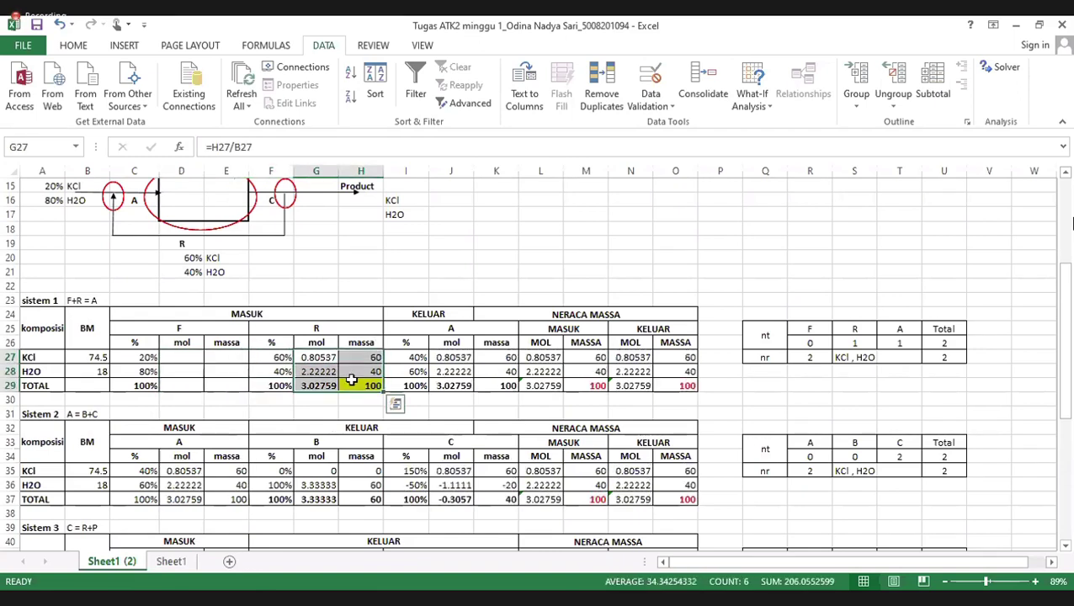
key(Delete)
click(462, 357)
drag(478, 365, 487, 380)
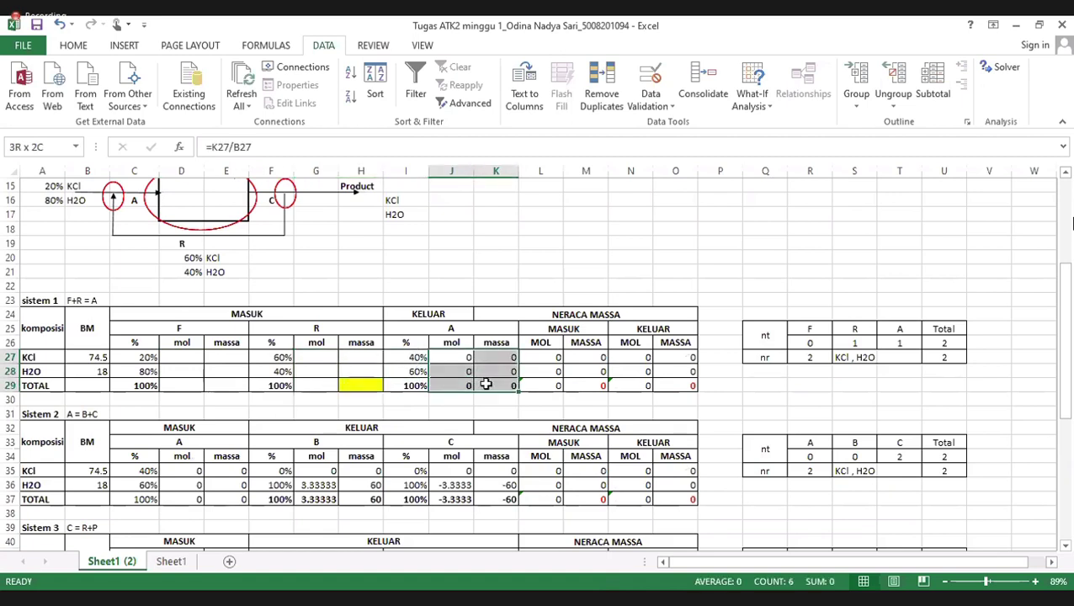
key(Delete)
Clear the mol and massa cells of streams A, B and C, including the totals, in the Sistem 2 table
drag(180, 472, 215, 497)
key(Delete)
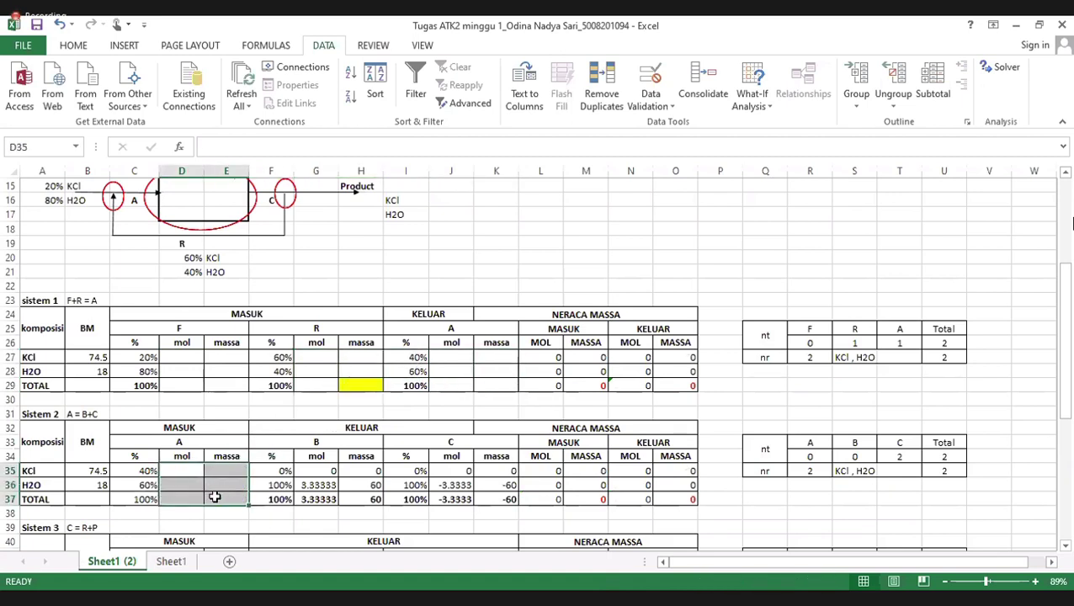
drag(337, 472, 373, 498)
key(Delete)
drag(451, 472, 480, 497)
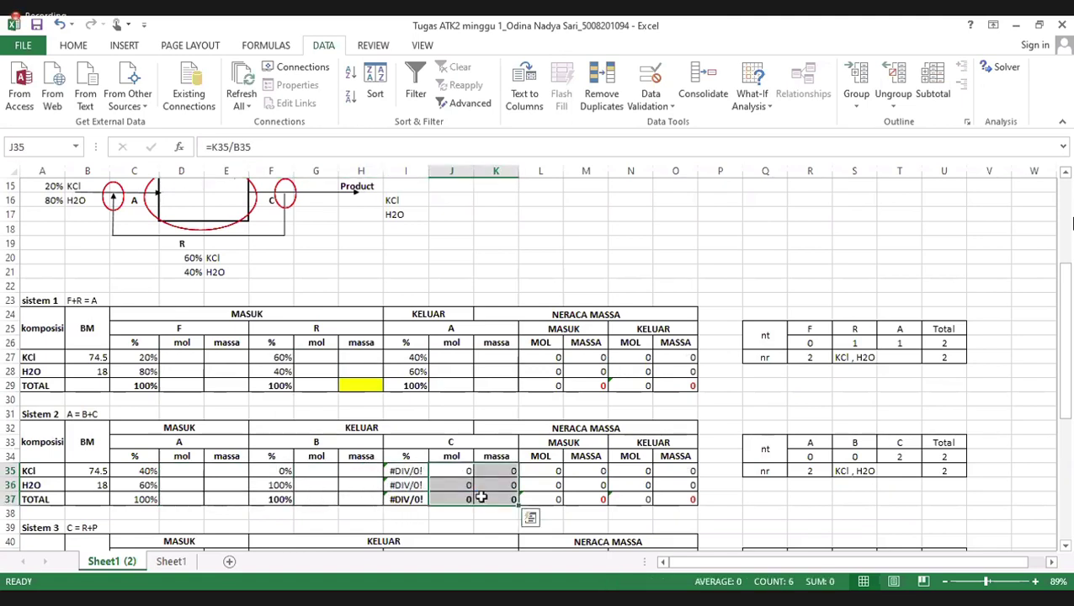
key(Delete)
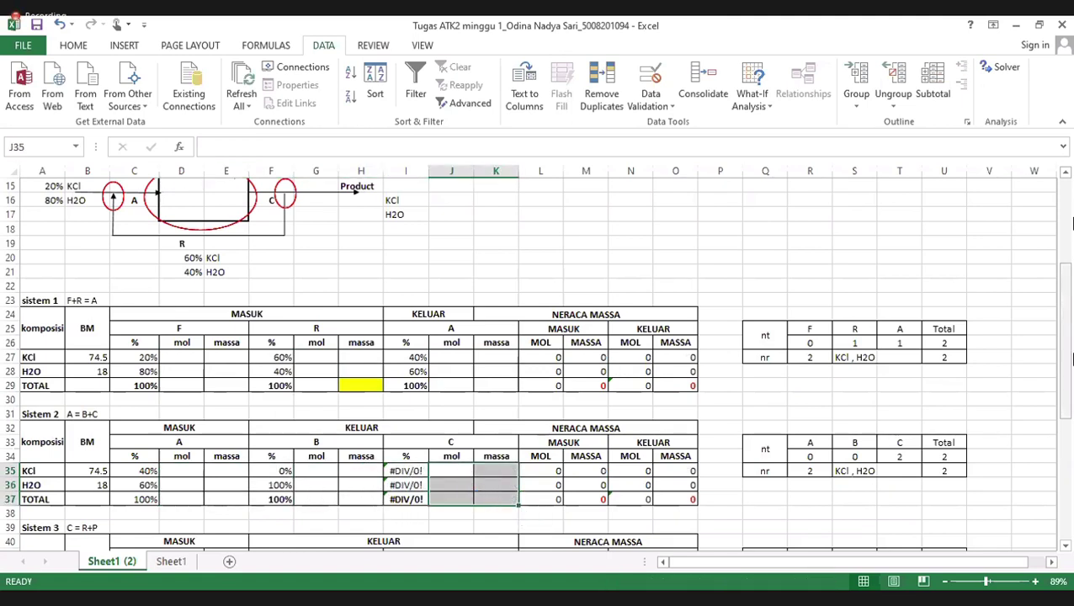
Clear the mol and massa cells of streams C, R and P, including the totals, in the Sistem 3 table
scroll(1071, 223, down, 3)
drag(187, 469, 220, 498)
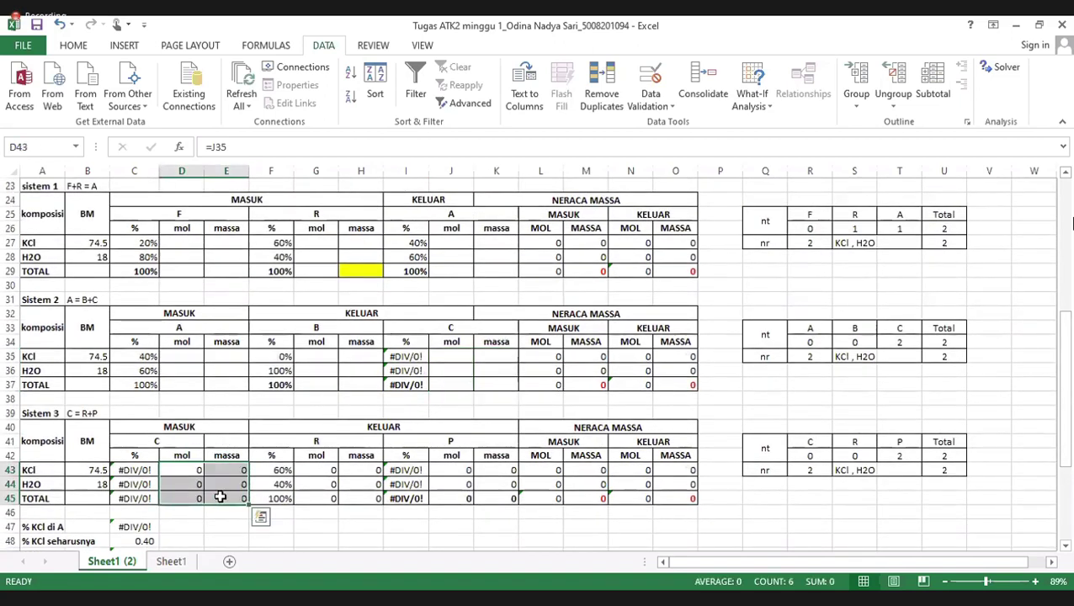
key(Delete)
drag(332, 469, 353, 498)
key(Delete)
drag(450, 470, 488, 498)
key(Delete)
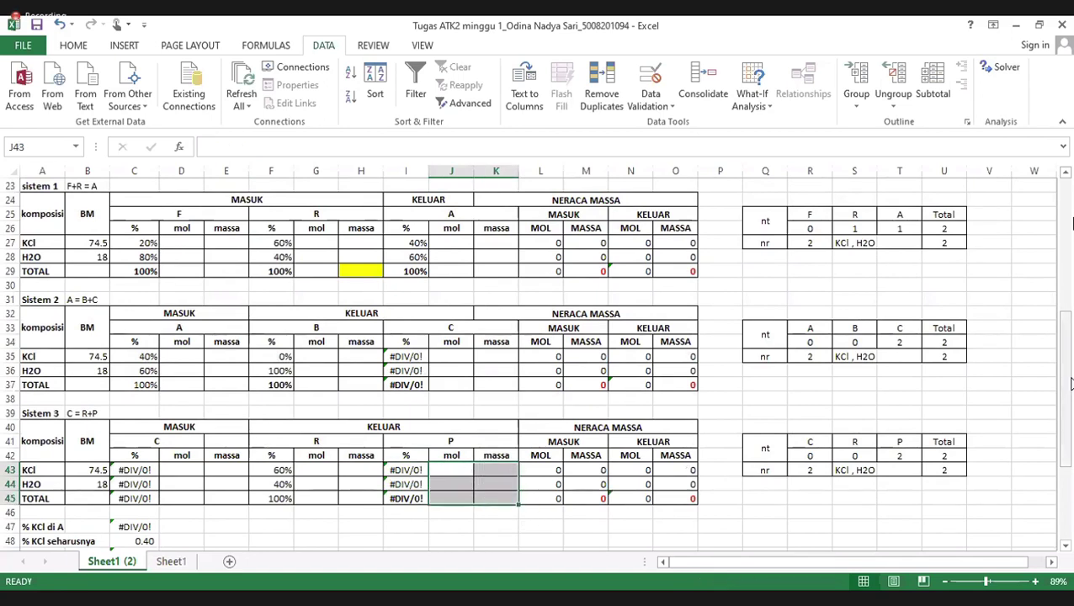
Enter 100 as the total mass of feed stream F in cell E29 of the sistem 1 table
drag(1067, 384, 1067, 371)
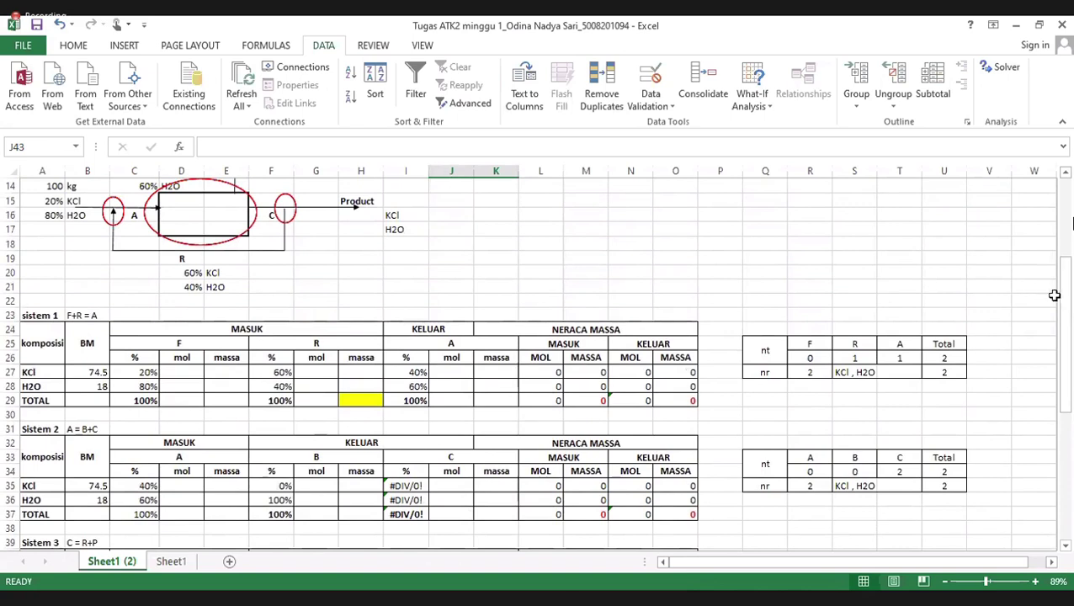
scroll(226, 383, up, 1)
click(225, 386)
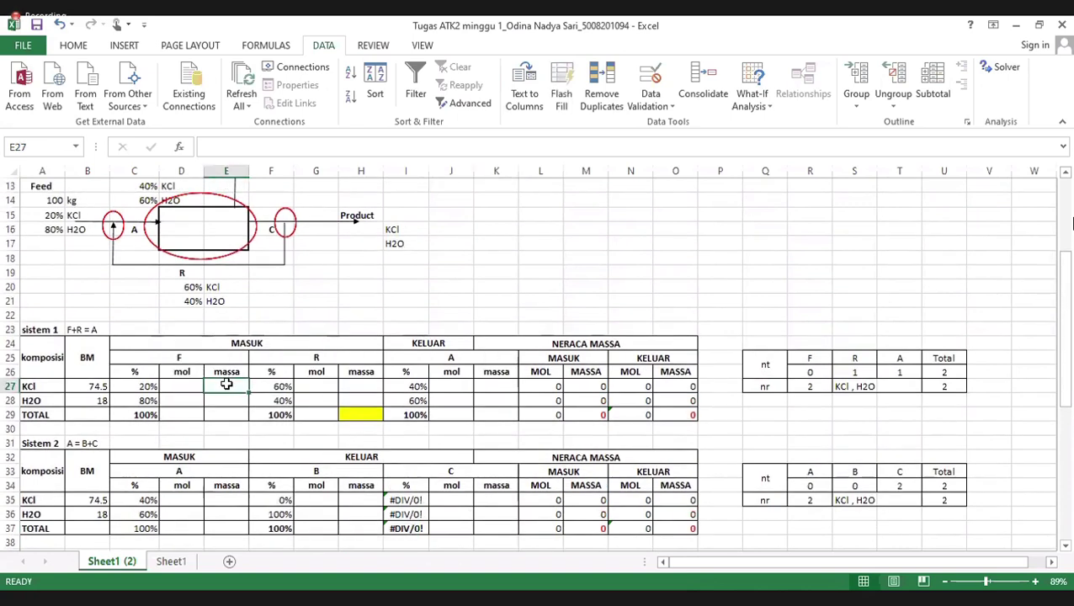
click(226, 412)
text(100)
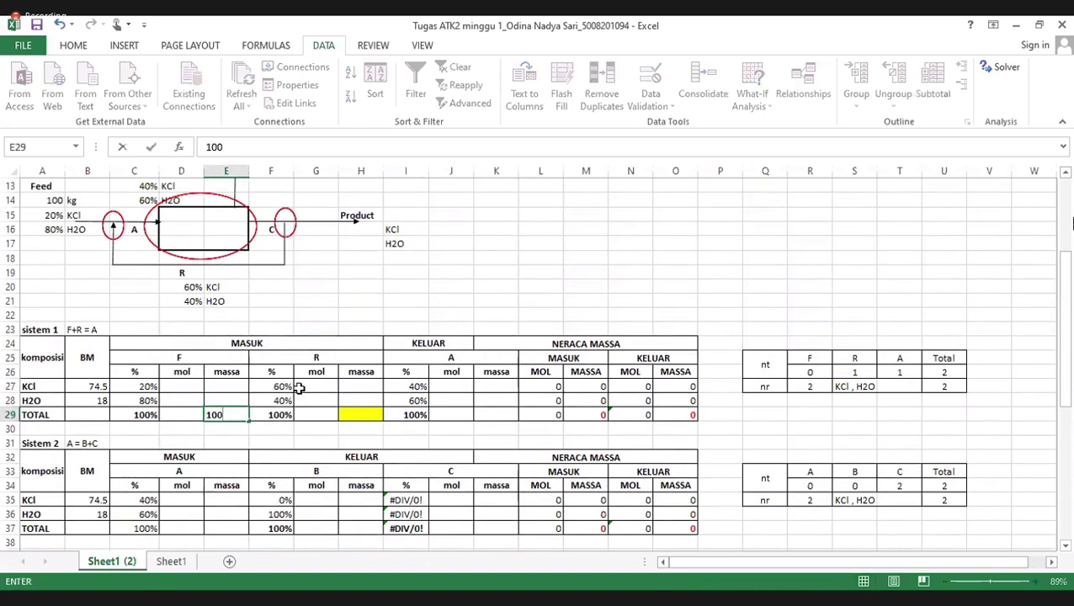
Calculate feed F's component masses in sistem 1, using =C27*E29 for KCl in E27 and =C28*E29 for H2O in E28
click(238, 387)
text(=)
click(148, 386)
text(*)
click(225, 412)
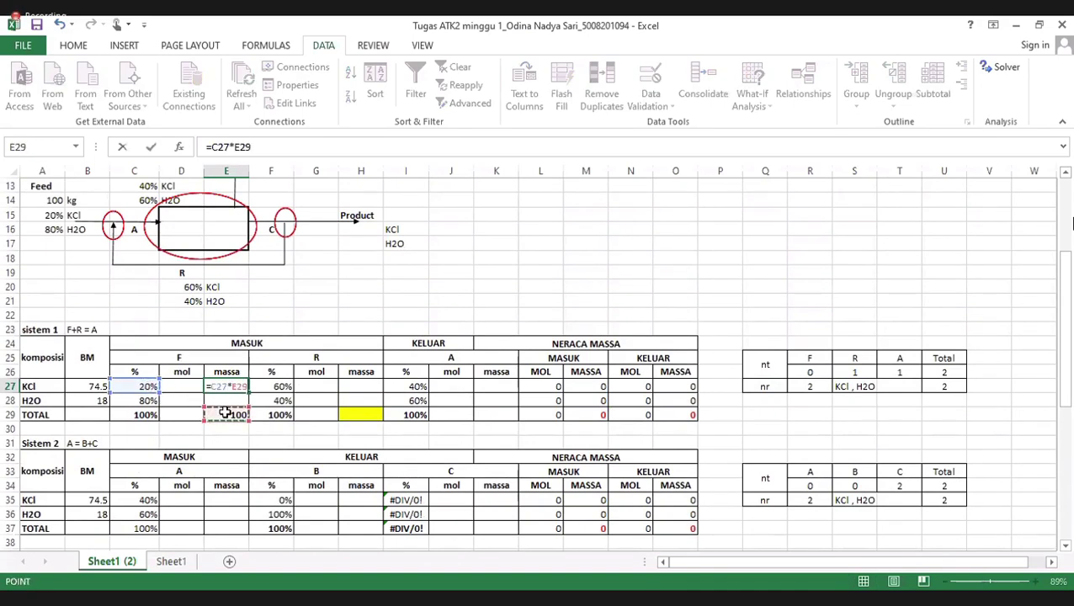
key(Return)
text(=)
click(147, 401)
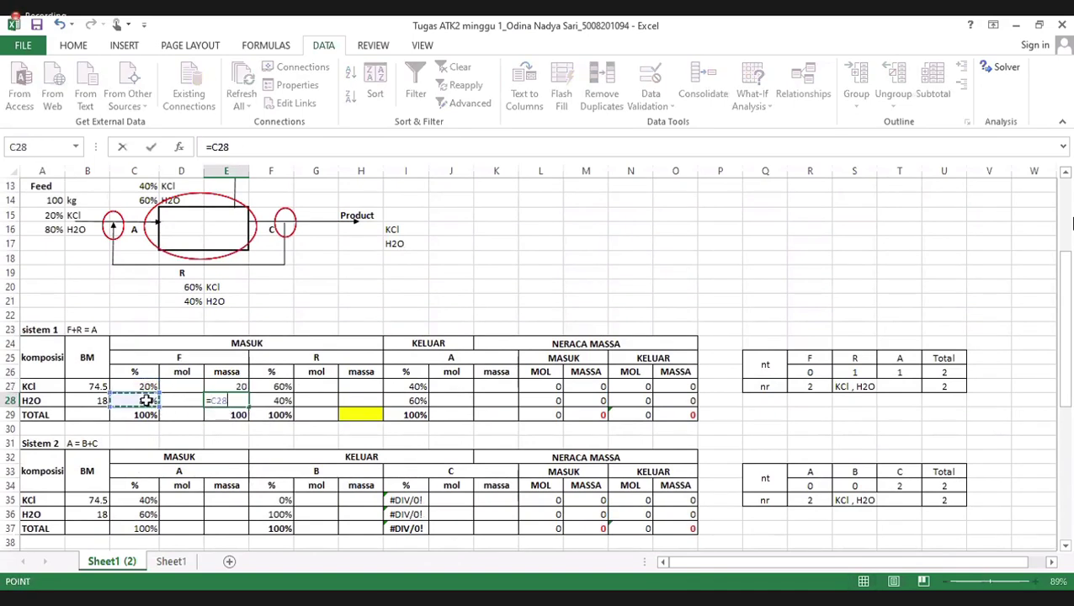
text(*)
click(228, 414)
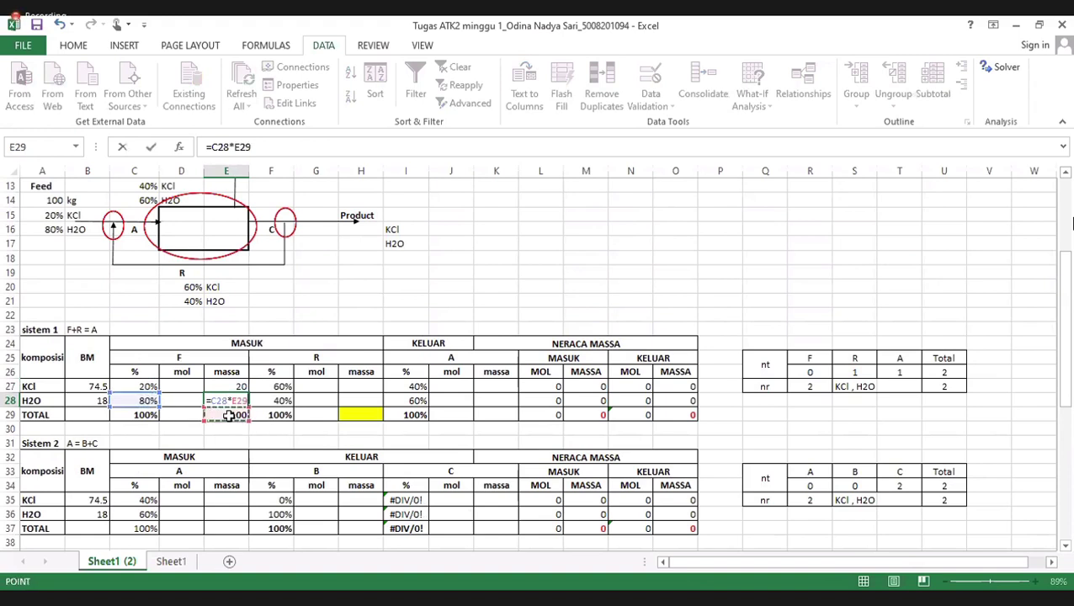
key(Return)
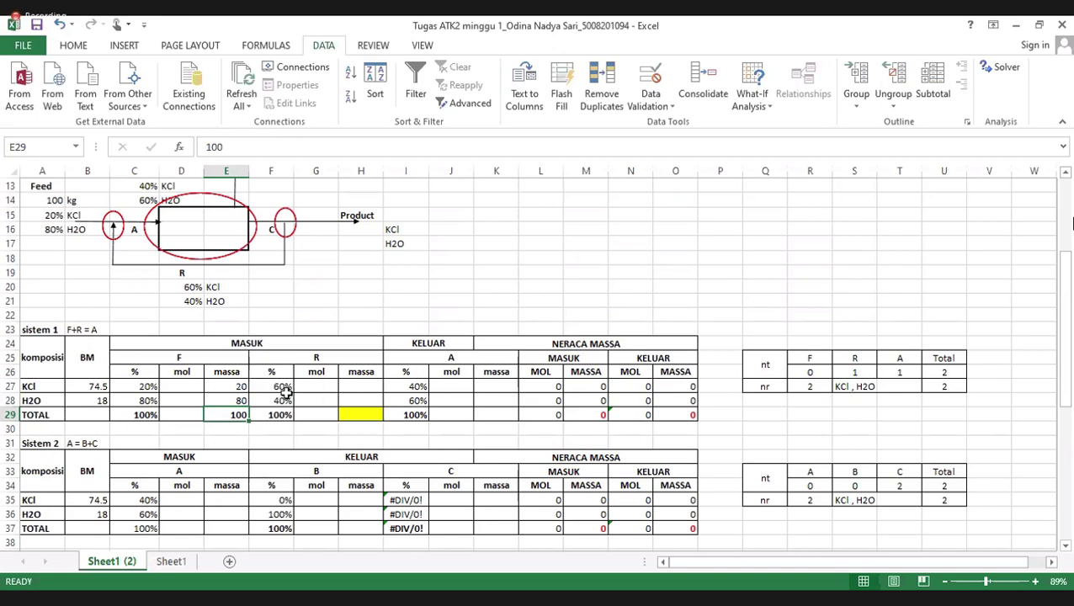
Enter 50 as the trial total mass of recycle stream R in the yellow cell H29 of sistem 1
click(352, 387)
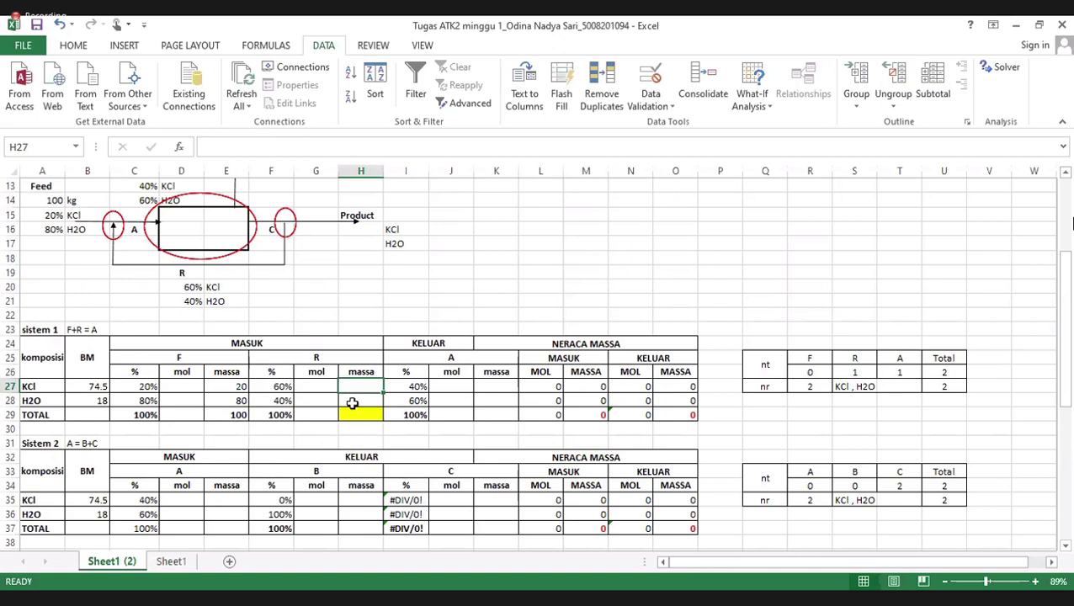
click(351, 413)
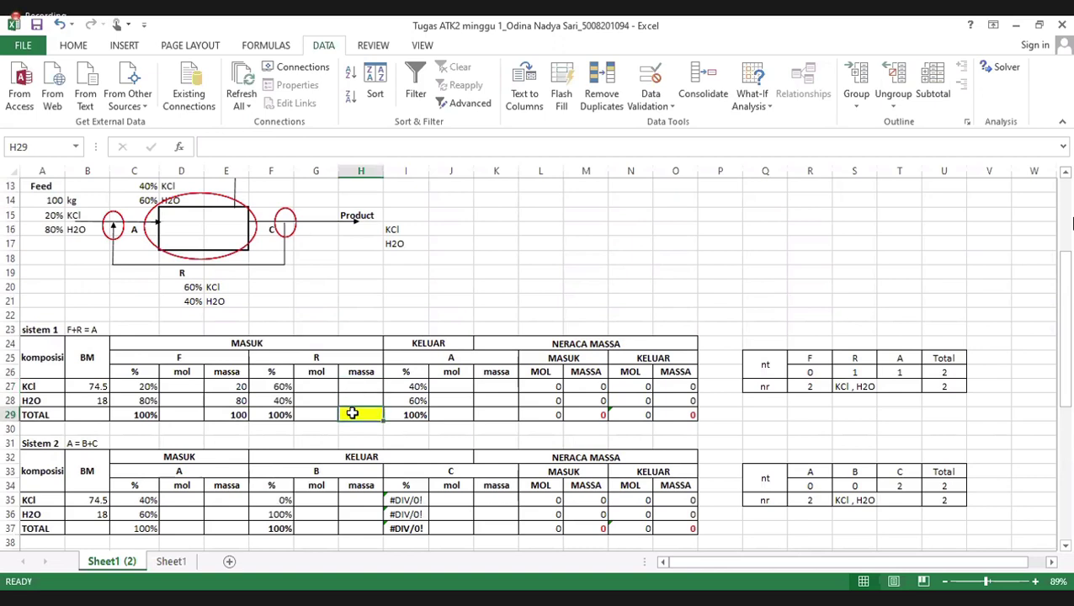
text(50)
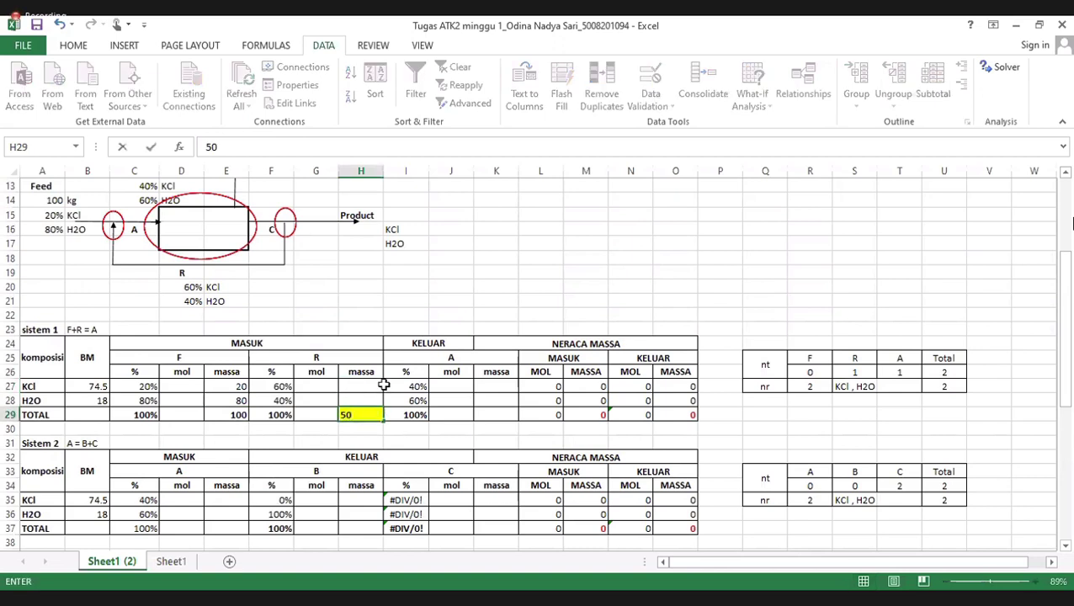
Calculate recycle R's component masses in sistem 1, using =F27*H29 for KCl in H27 and =F28*H29 for H2O in H28
click(362, 385)
text(=)
key(BackSpace)
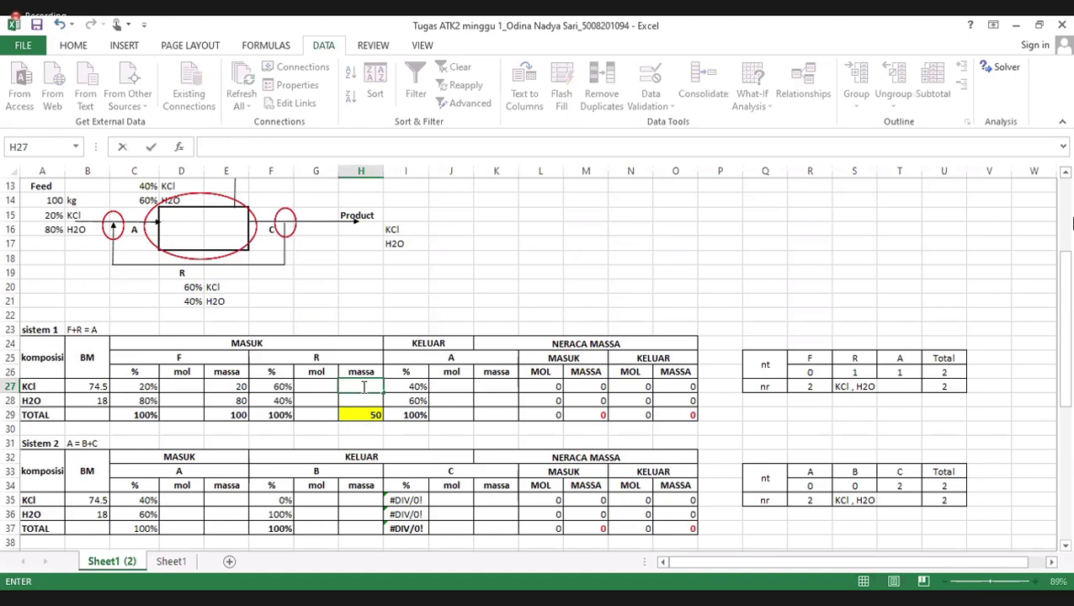
text(=)
click(286, 386)
text(*)
click(361, 416)
key(Return)
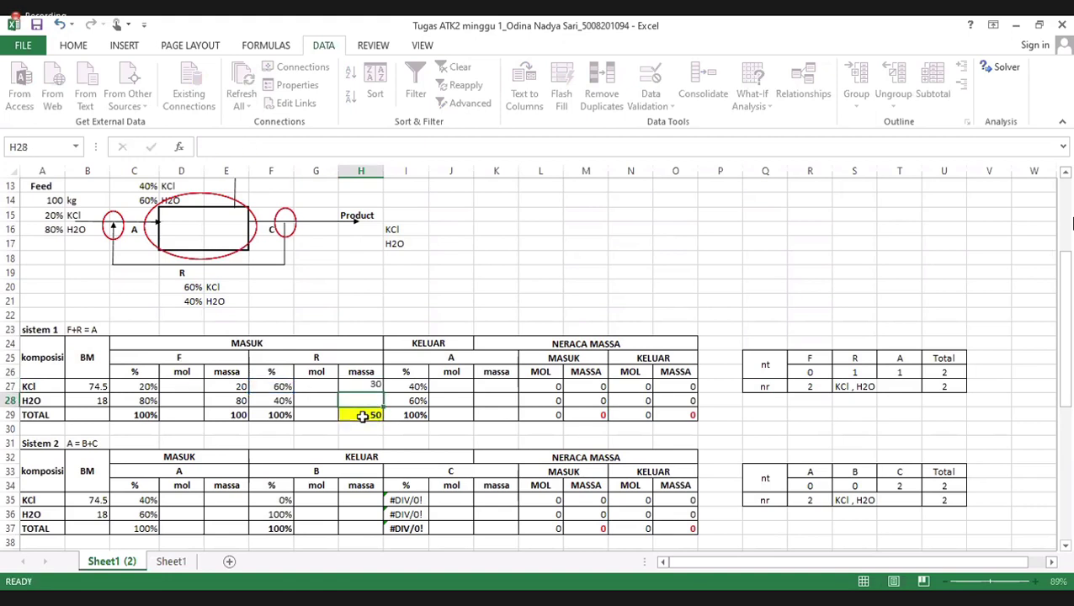
text(=)
click(286, 401)
text(*)
click(358, 416)
key(Return)
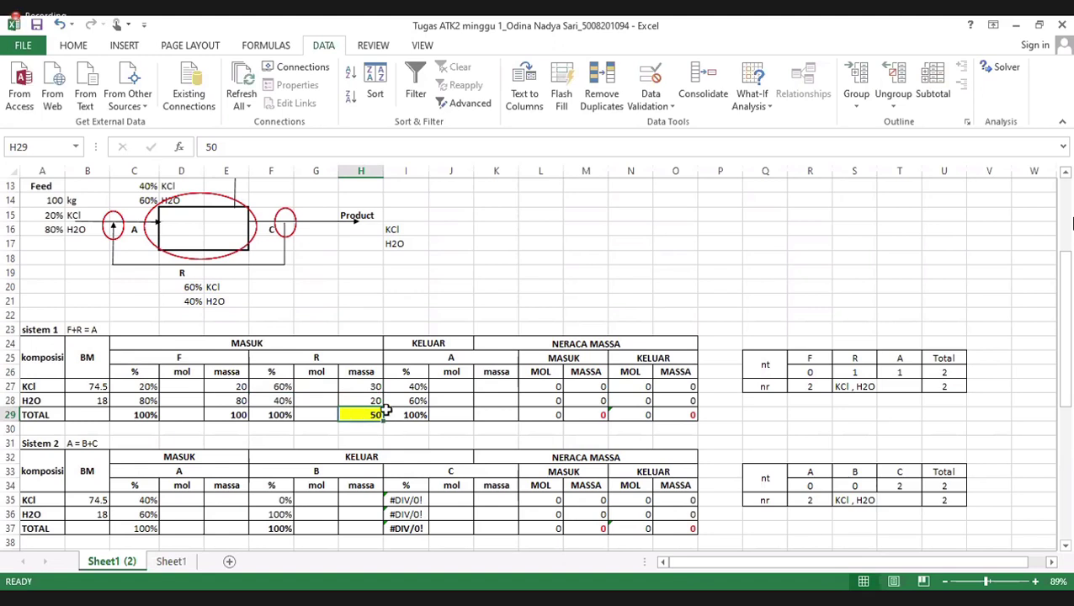
click(489, 416)
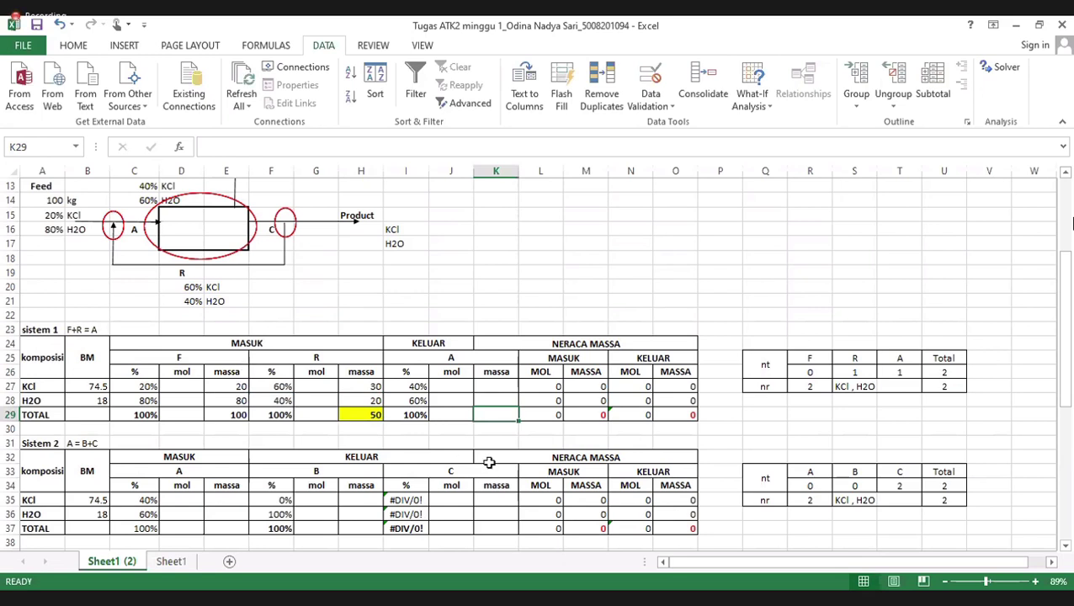
text(=)
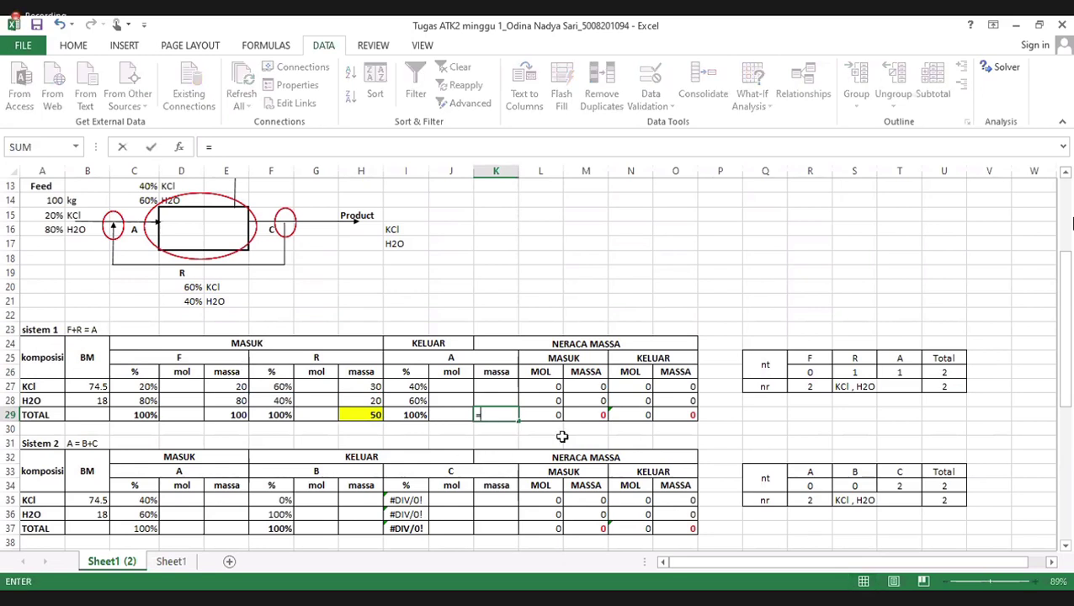
key(Escape)
Calculate stream A's component masses in sistem 1, using =E27+H27 for KCl in K27 and =E28+H28 for H2O in K28
click(505, 386)
text(=)
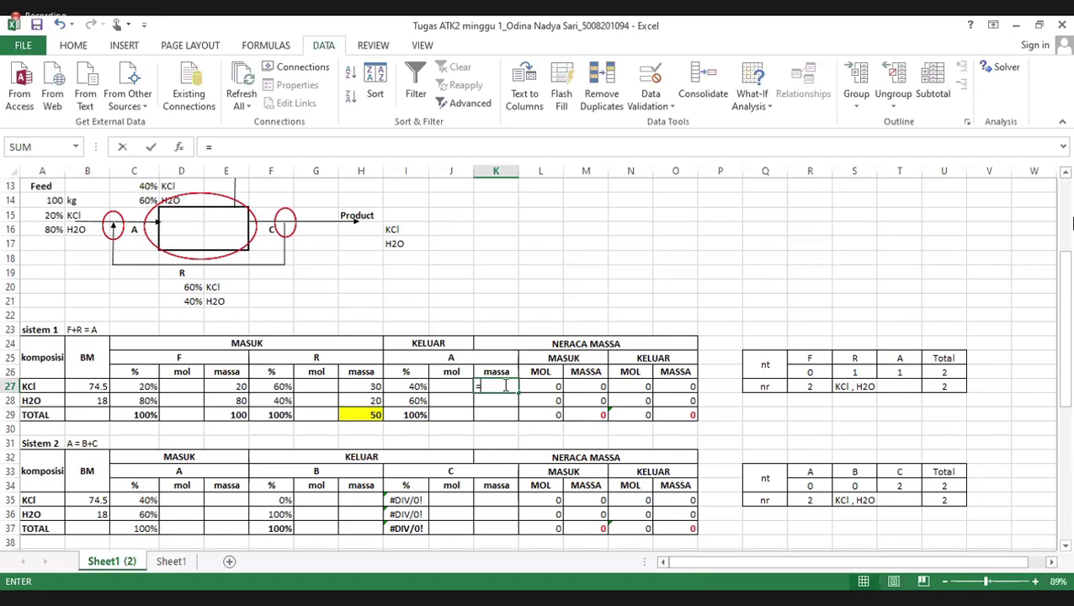
click(231, 385)
text(+)
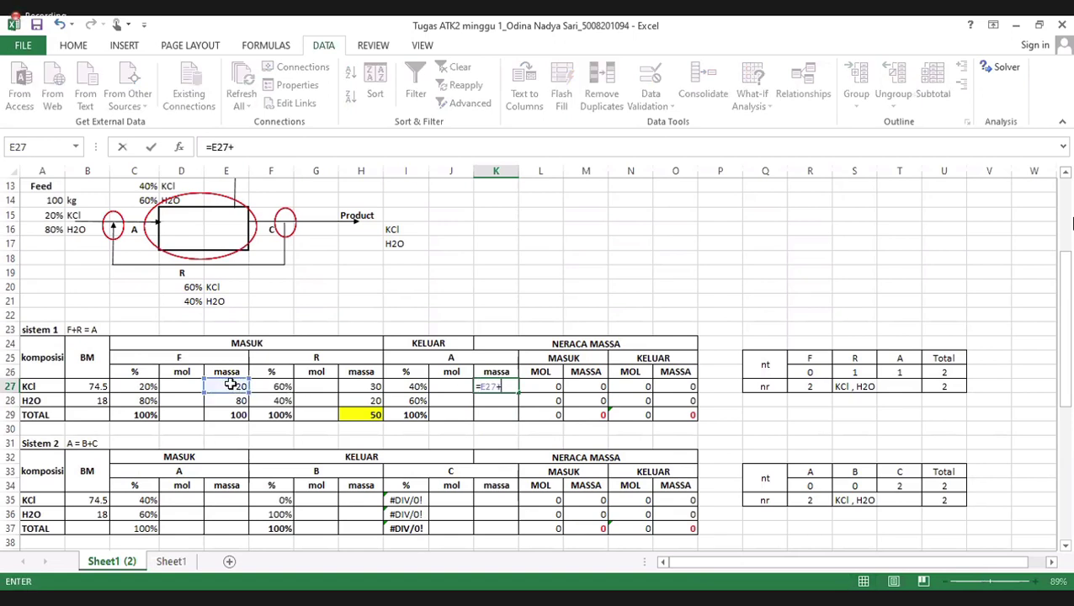
click(357, 386)
key(Return)
text(=)
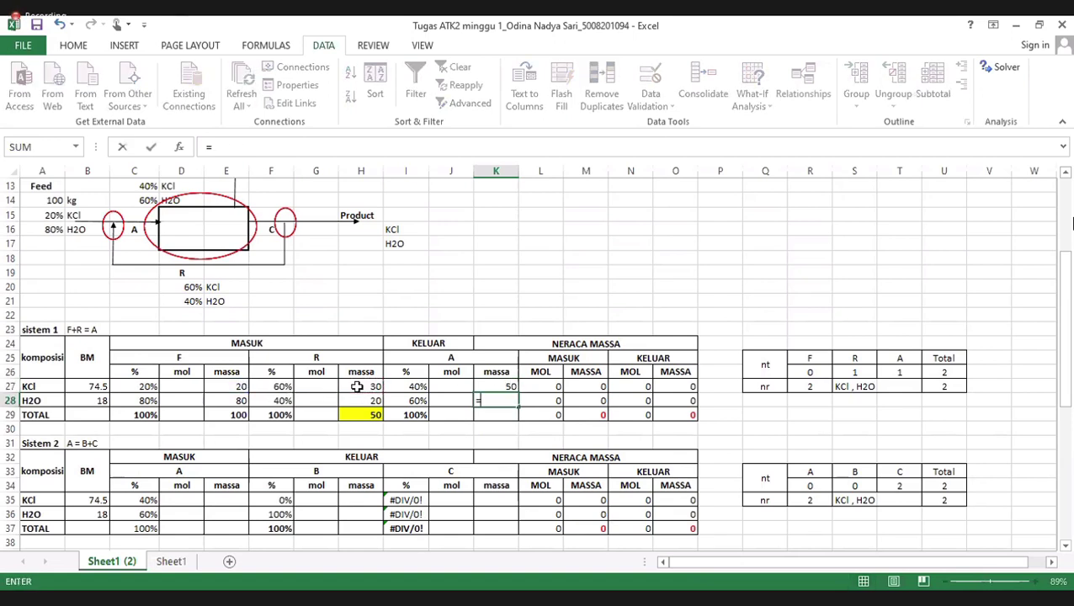
click(240, 402)
text(+)
click(359, 403)
key(Return)
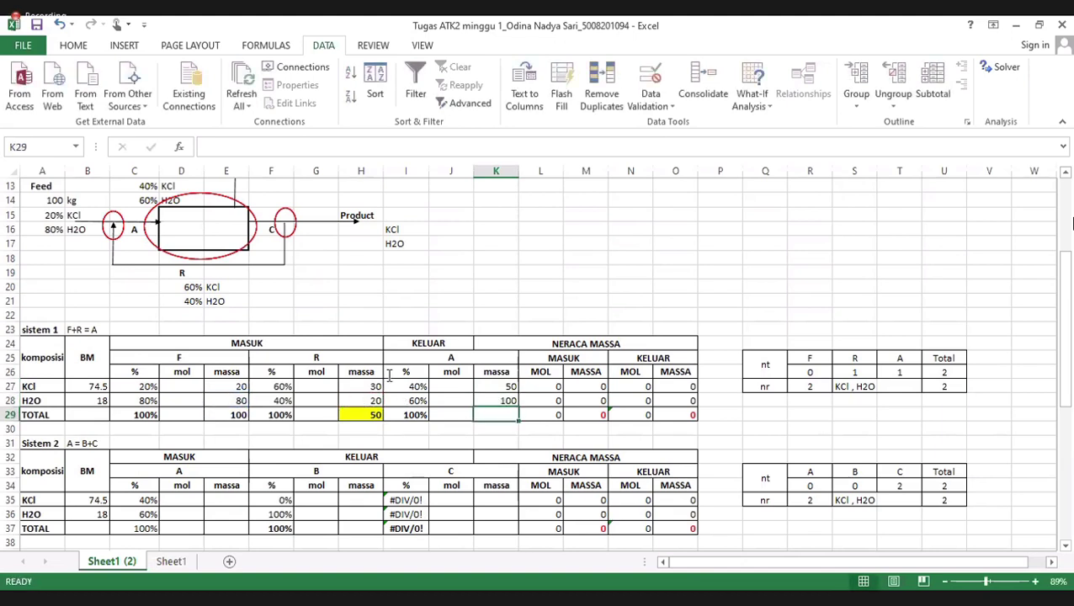
Total stream A's KCl and H2O masses in cell K29 of sistem 1 with AutoSum
click(73, 45)
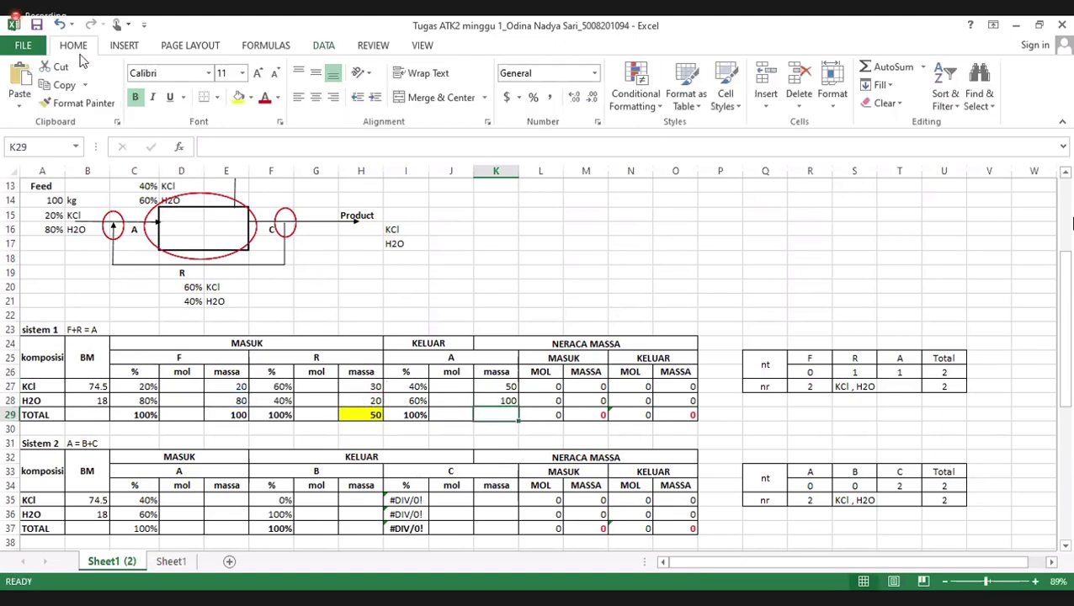
click(892, 68)
key(Return)
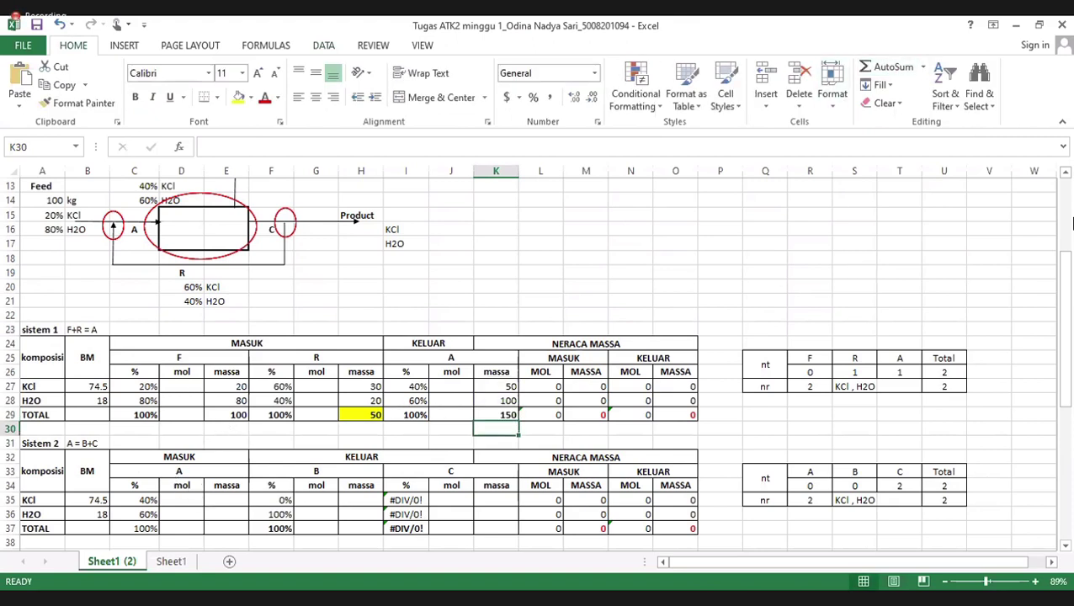
Calculate feed F's component moles in sistem 1, using =E27/B27 for KCl in D27 and =E28/B28 for H2O in D28
click(194, 386)
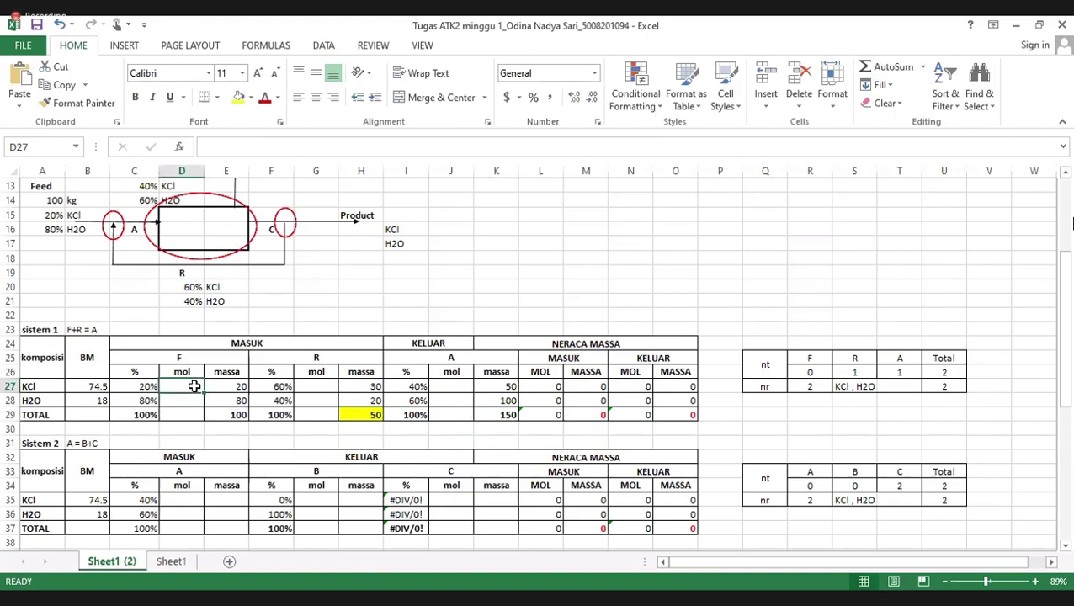
text(=)
click(242, 386)
text(/)
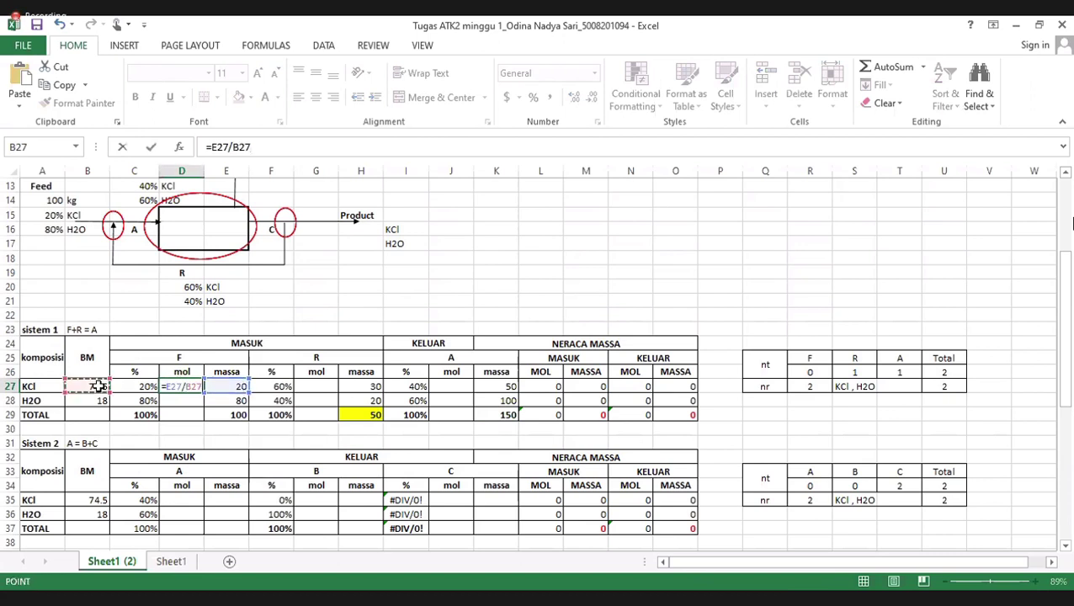
click(98, 386)
key(Return)
text(=)
click(220, 400)
text(/)
click(97, 399)
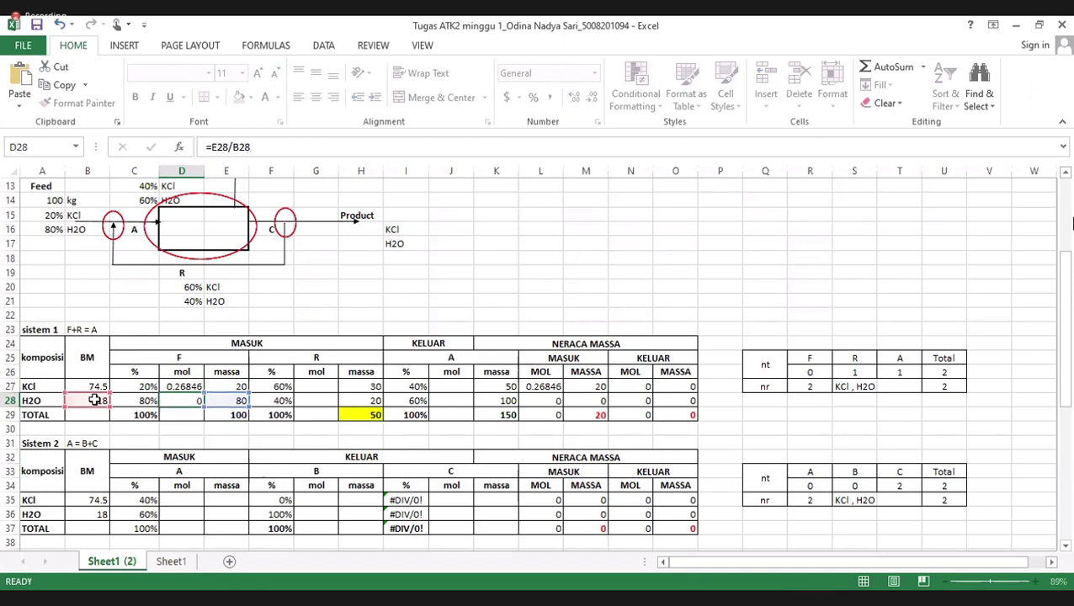
key(Return)
Calculate recycle R's component moles in sistem 1, using =H27/B27 for KCl in G27 and =H28/B28 for H2O in G28
click(308, 386)
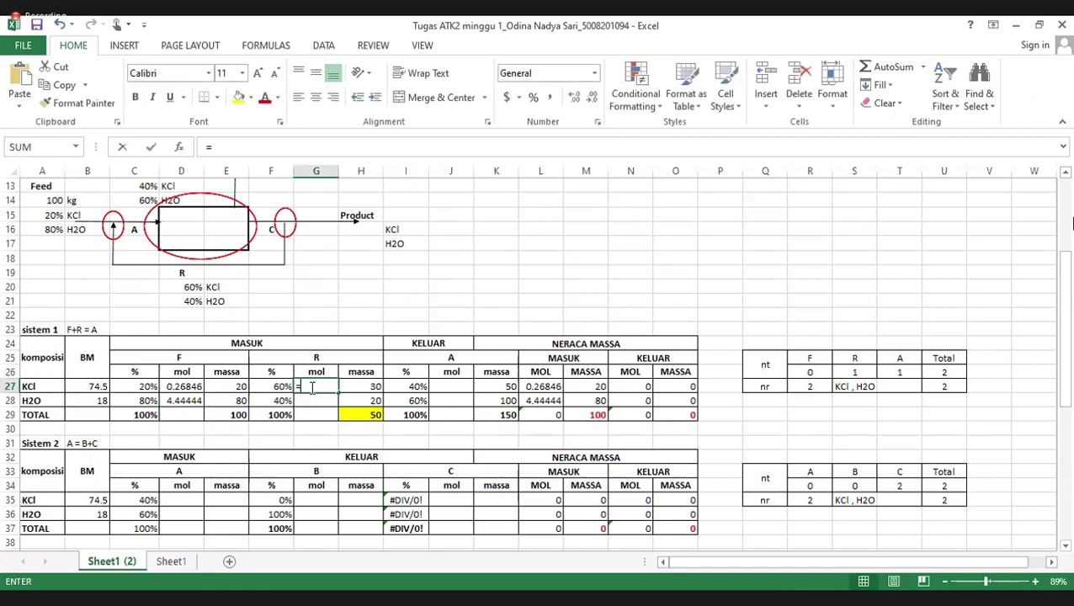
text(=)
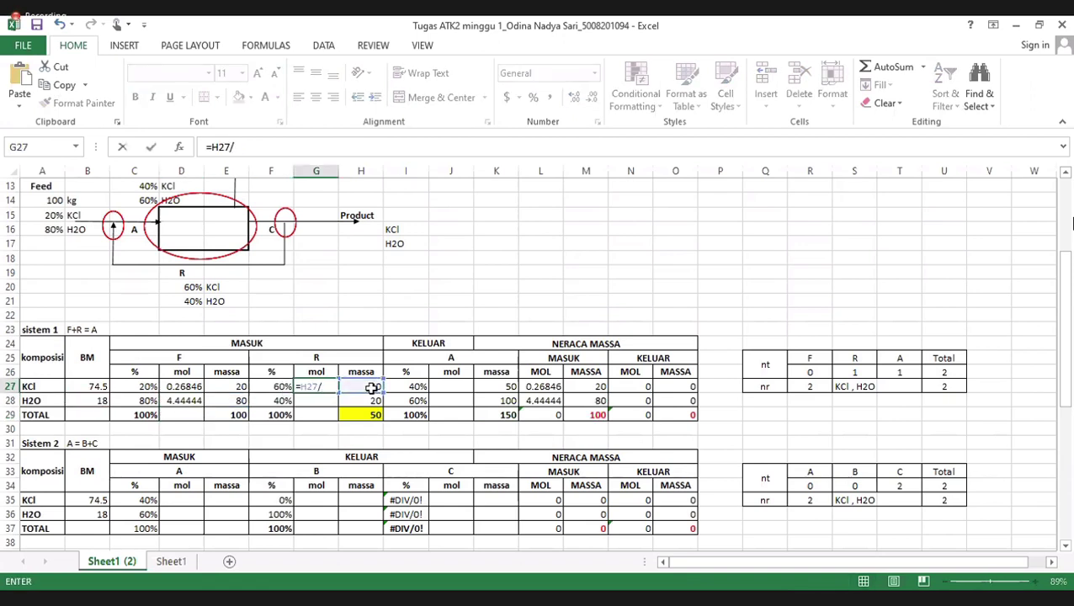
click(98, 387)
key(Return)
text(=)
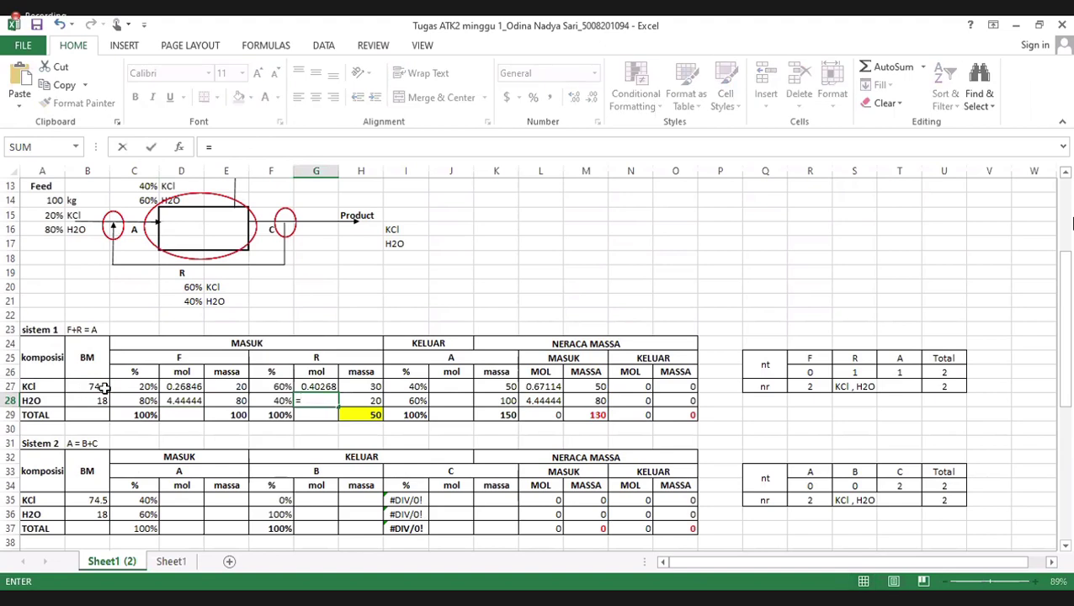
click(354, 401)
text(/)
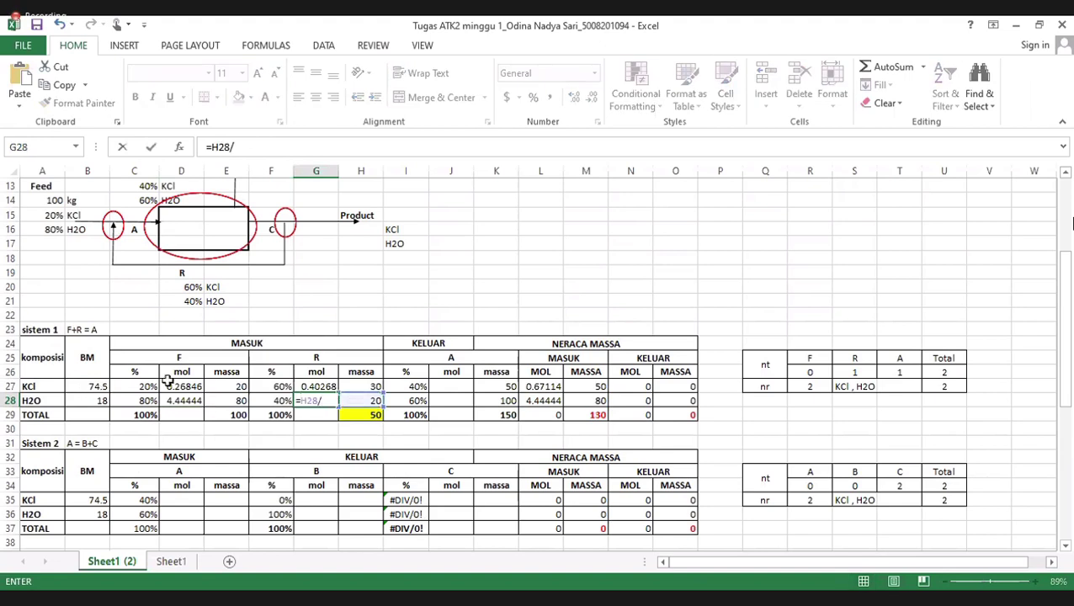
click(98, 400)
key(Return)
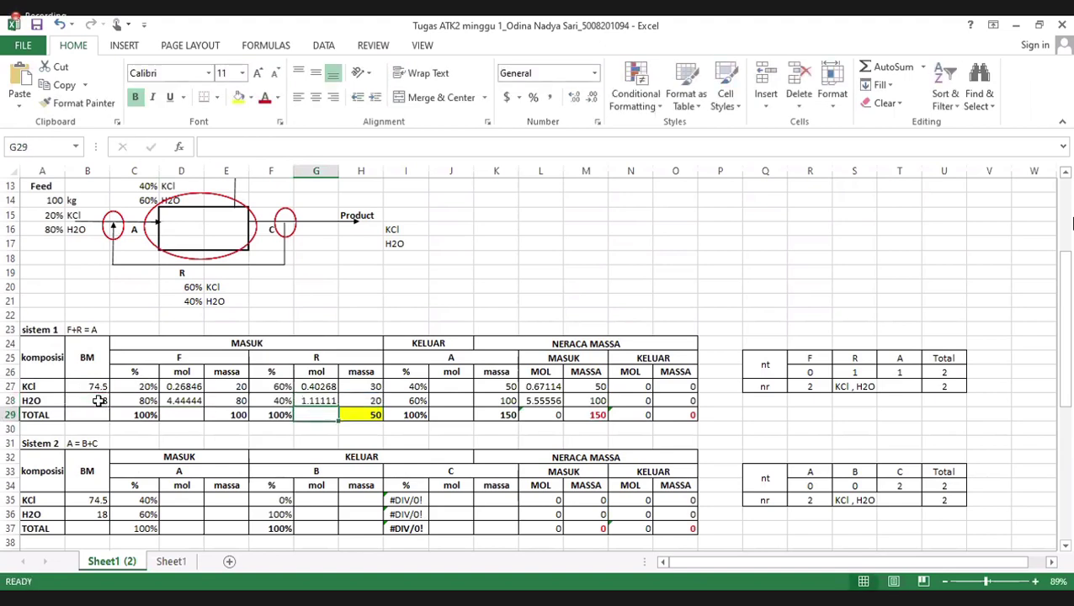
Calculate stream A's component moles in sistem 1, using =K27/B27 for KCl in J27 and =K28/B28 for H2O in J28
click(452, 386)
text(=)
click(480, 386)
text(/)
click(97, 387)
key(Return)
text(=)
click(492, 401)
text(/)
click(93, 401)
key(Return)
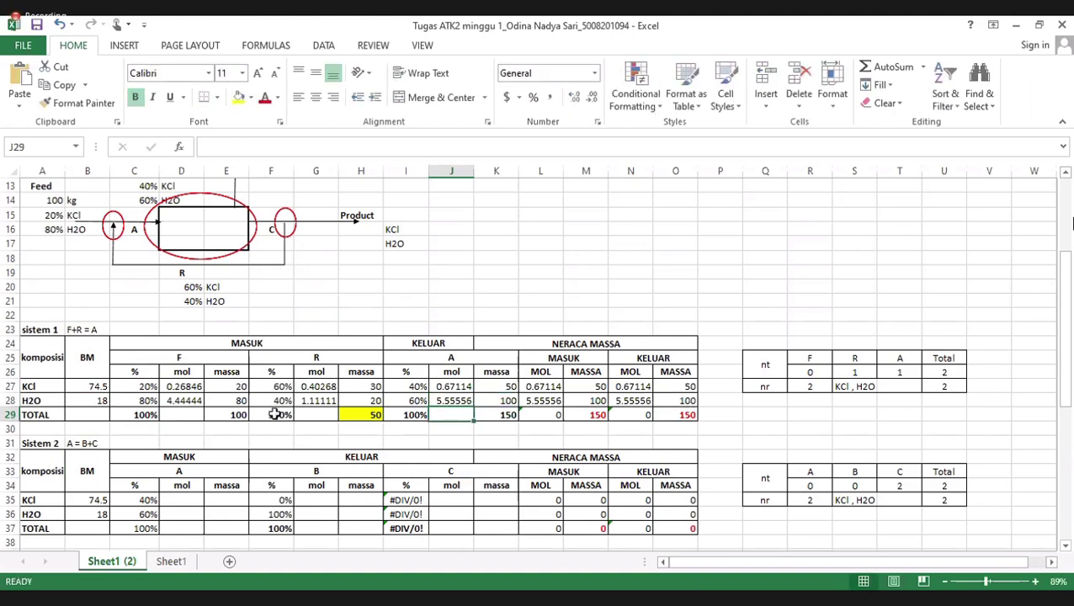
Total the moles of streams F, R and A in D29, G29 and J29 of sistem 1 with AutoSum
click(195, 415)
click(887, 67)
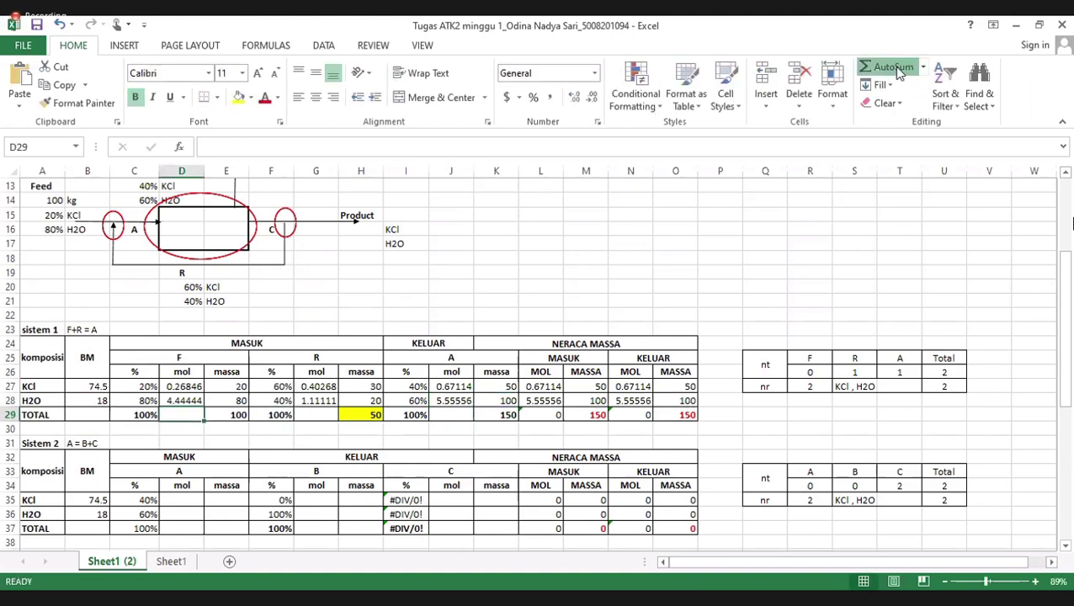
key(Return)
click(324, 412)
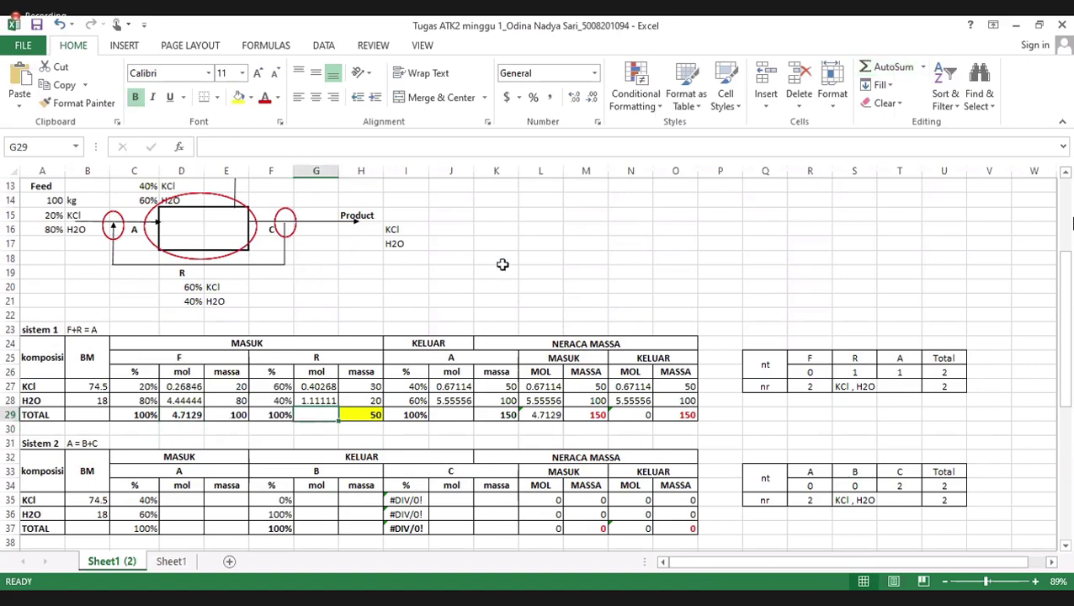
click(888, 66)
key(Return)
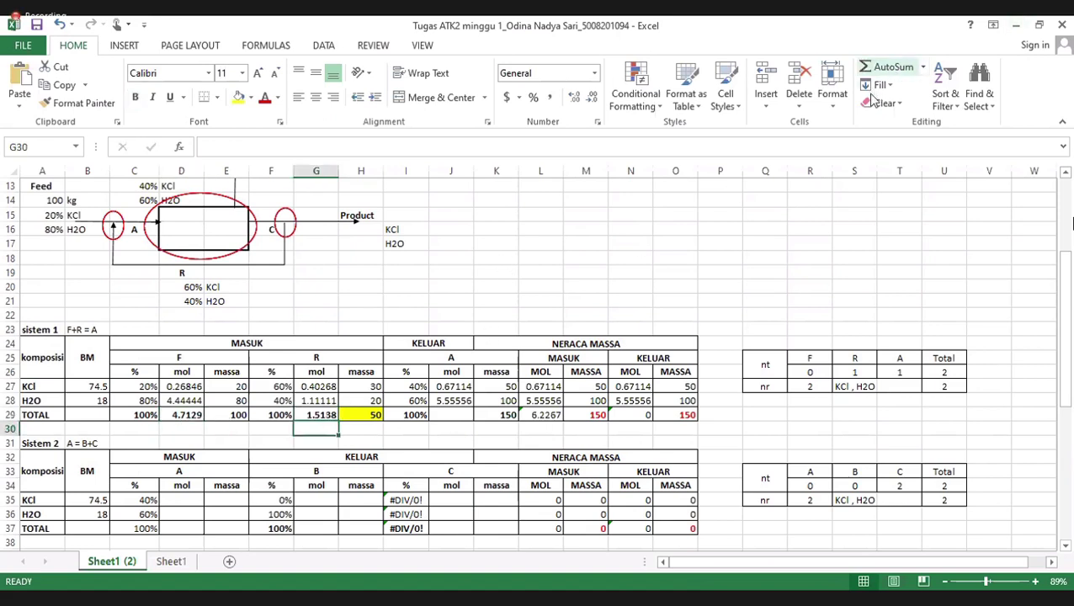
click(452, 412)
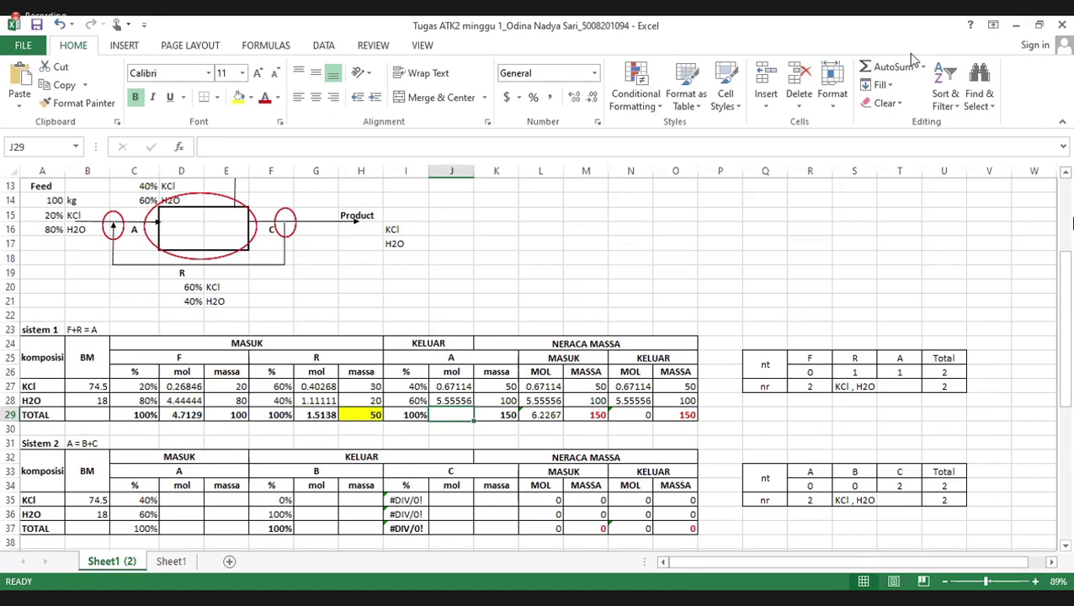
click(889, 69)
key(Return)
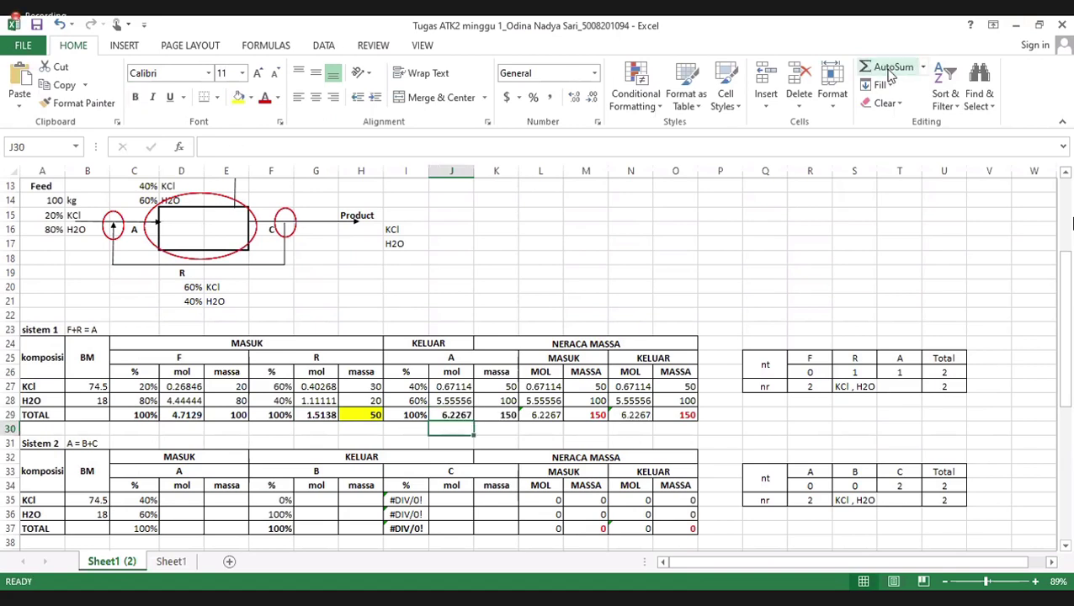
click(360, 412)
key(ctrl+b)
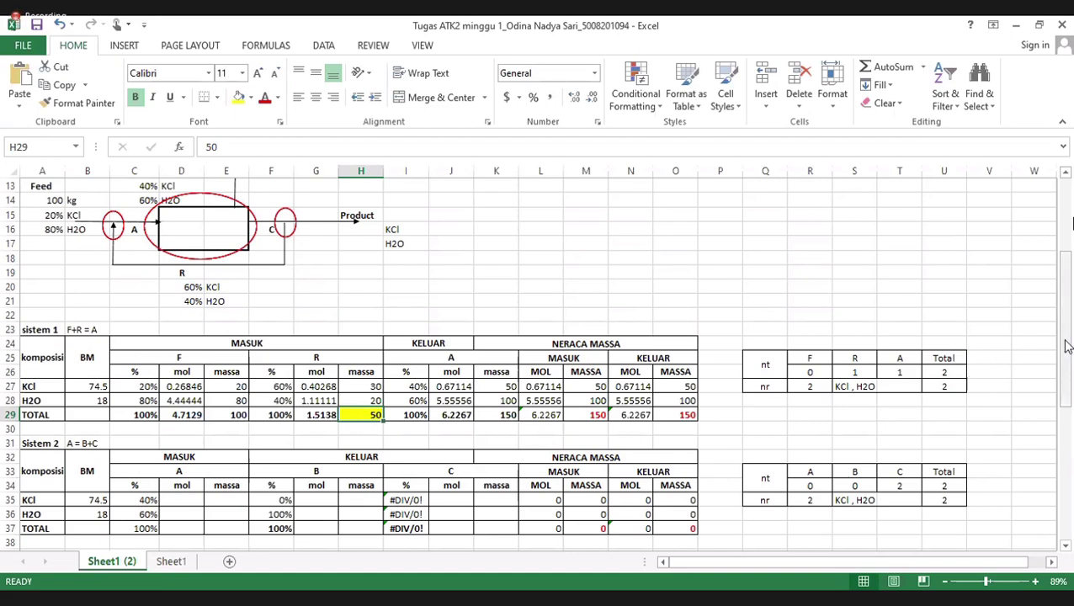
drag(1067, 345, 1070, 353)
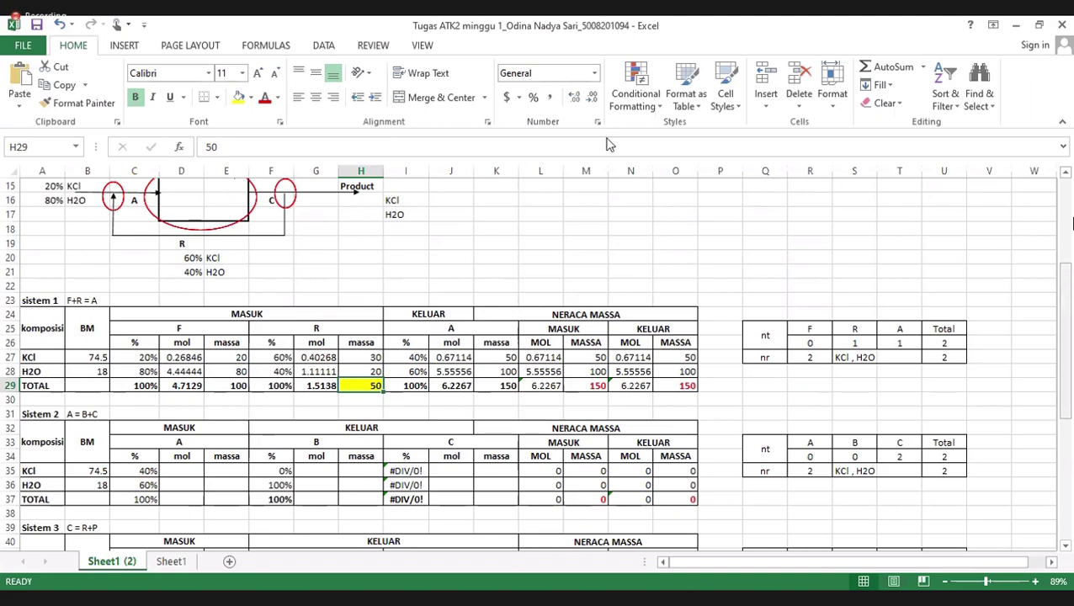
scroll(610, 145, down, 1)
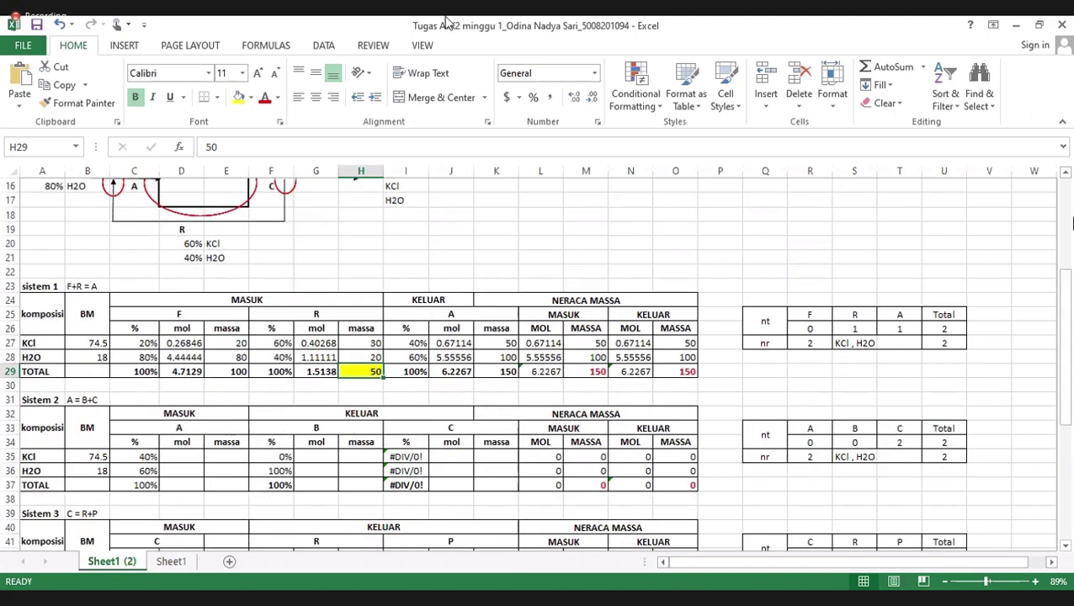
key(alt+a)
click(760, 105)
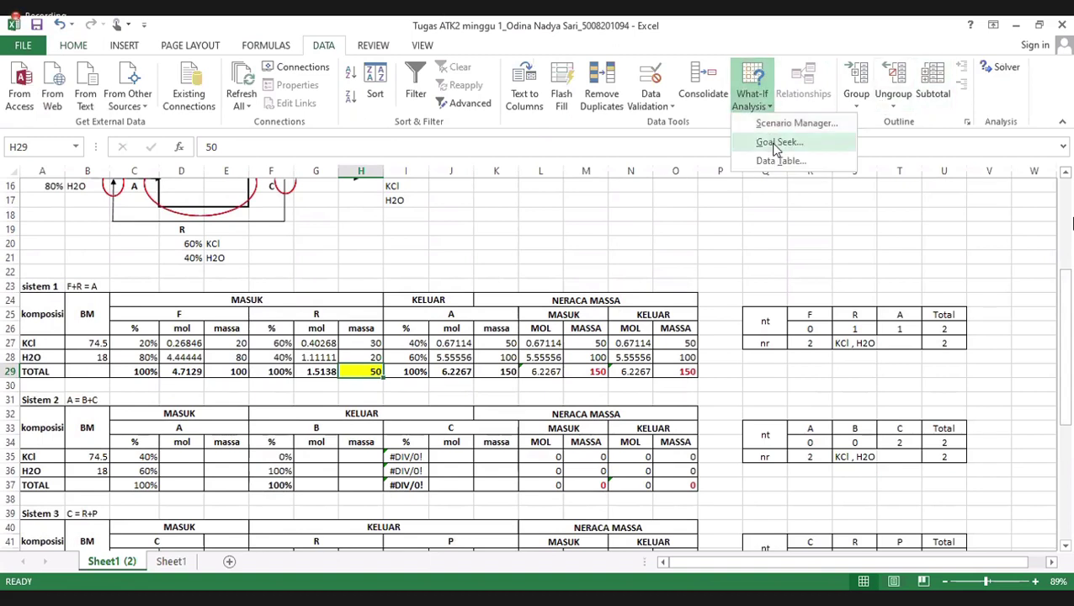
click(775, 143)
click(792, 256)
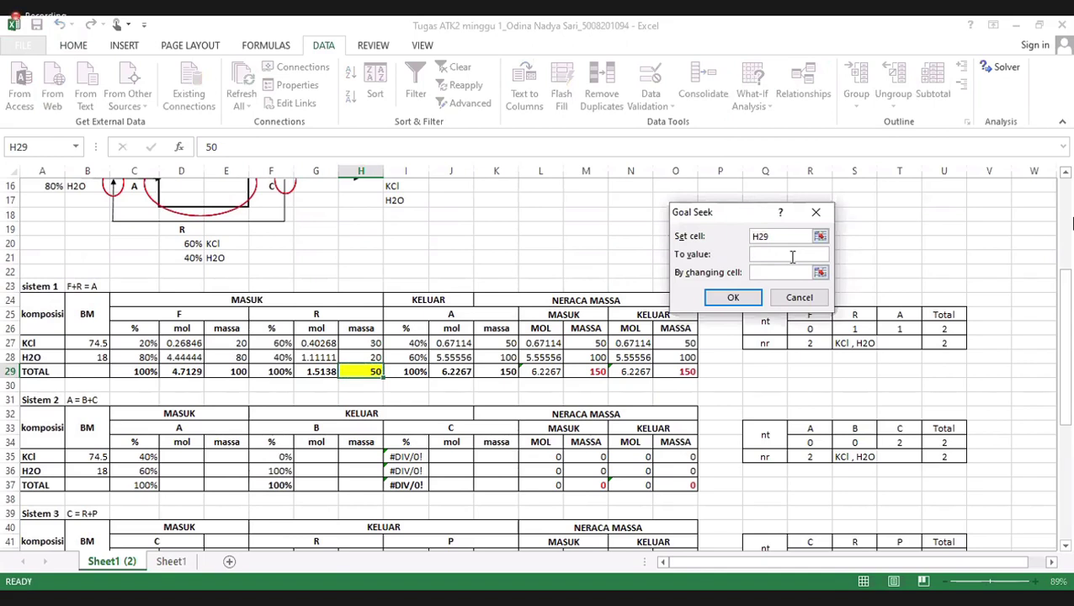
click(799, 297)
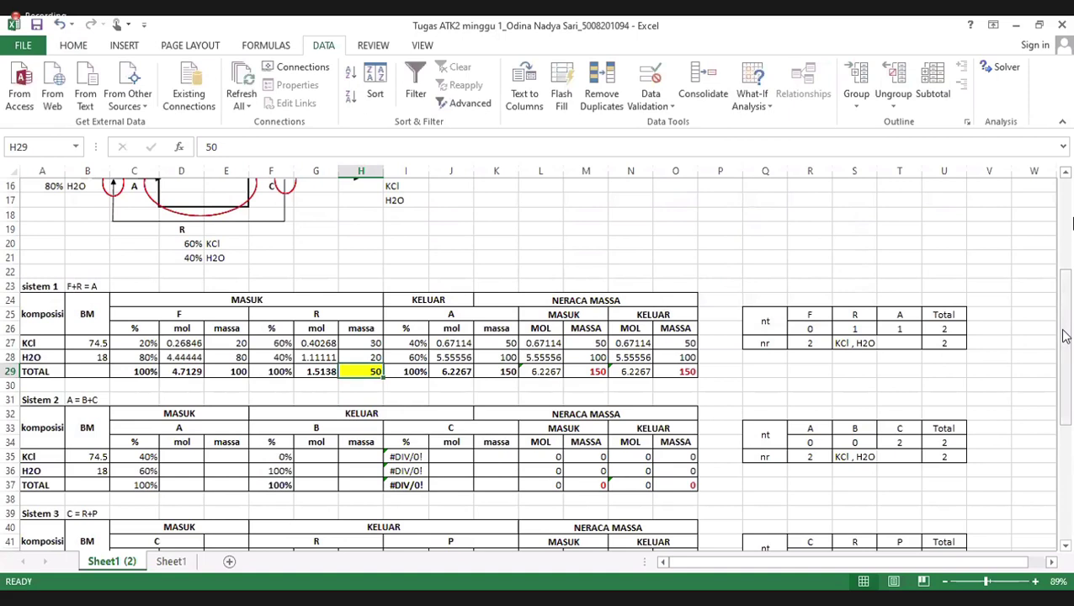
Try a goal seek that brings the KCl fraction in A (C47) to 0.4 by changing recycle mass H29
drag(1064, 335, 1070, 394)
click(217, 513)
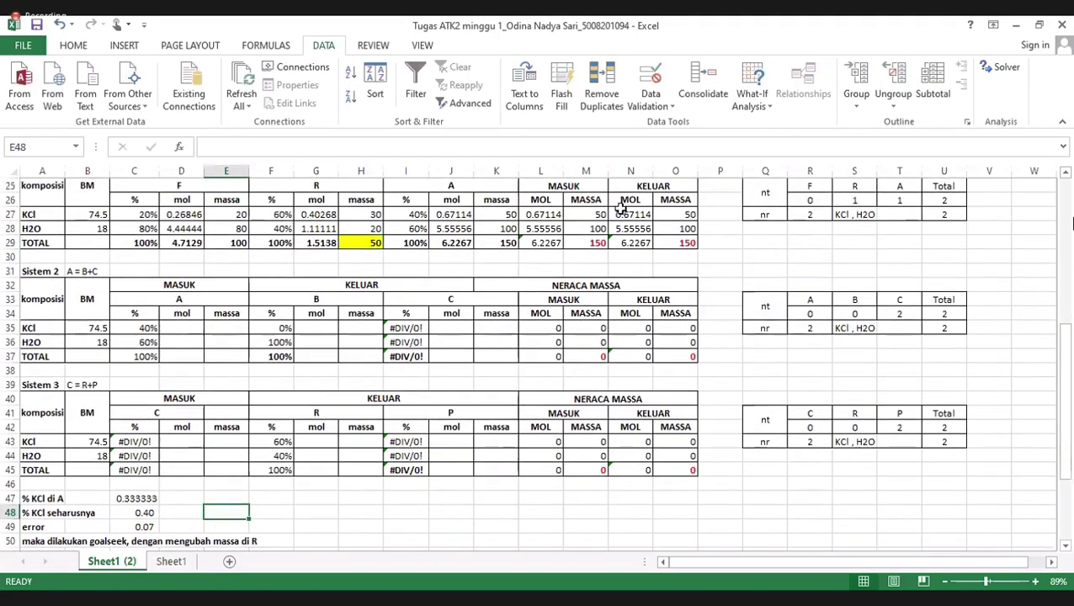
click(766, 105)
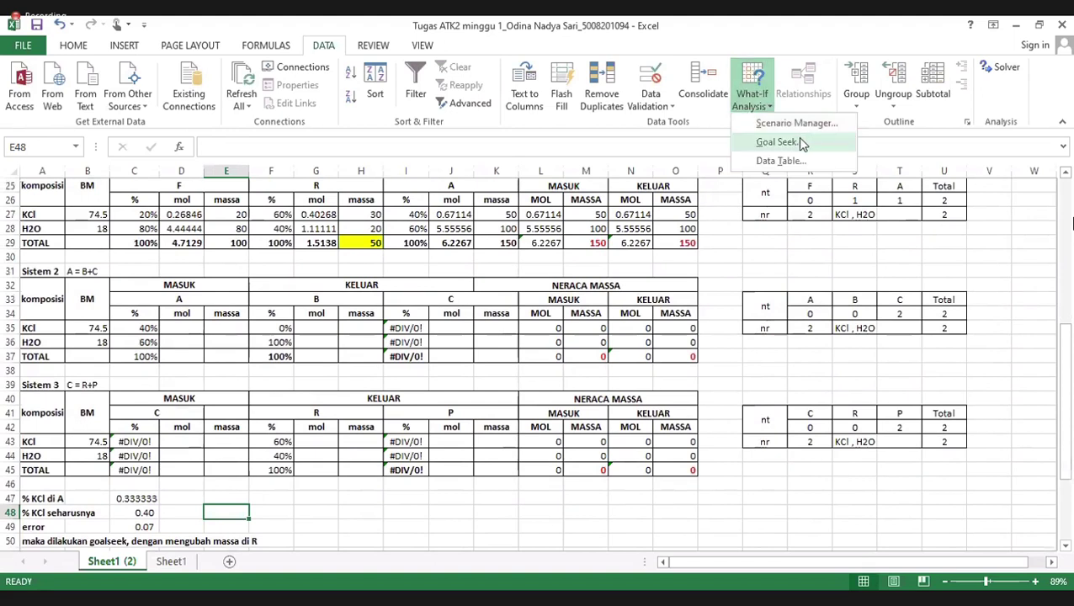
click(801, 143)
click(121, 498)
click(760, 252)
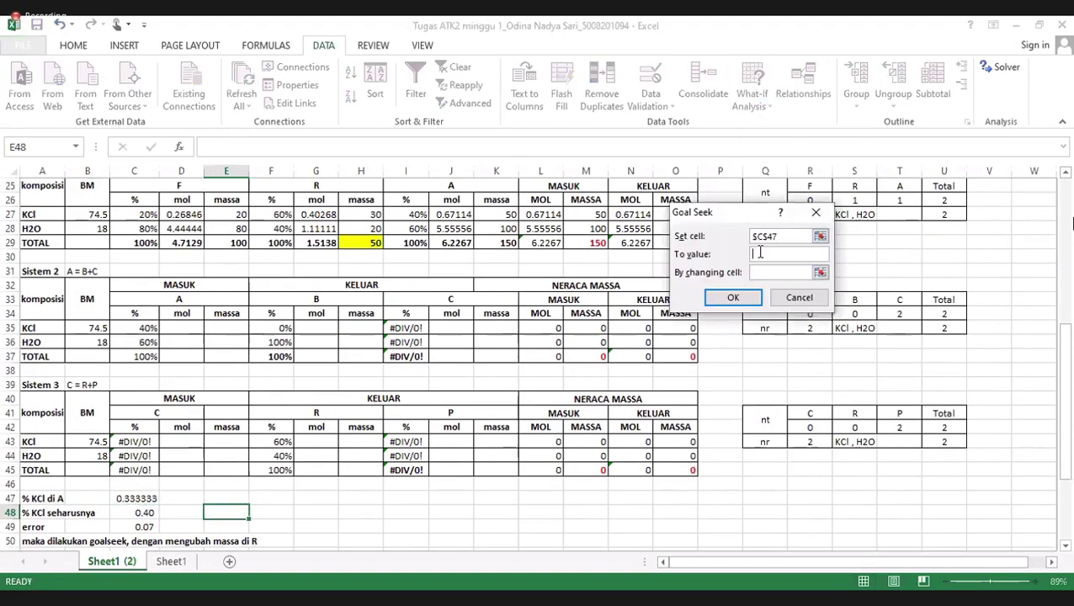
text(0.4)
click(370, 245)
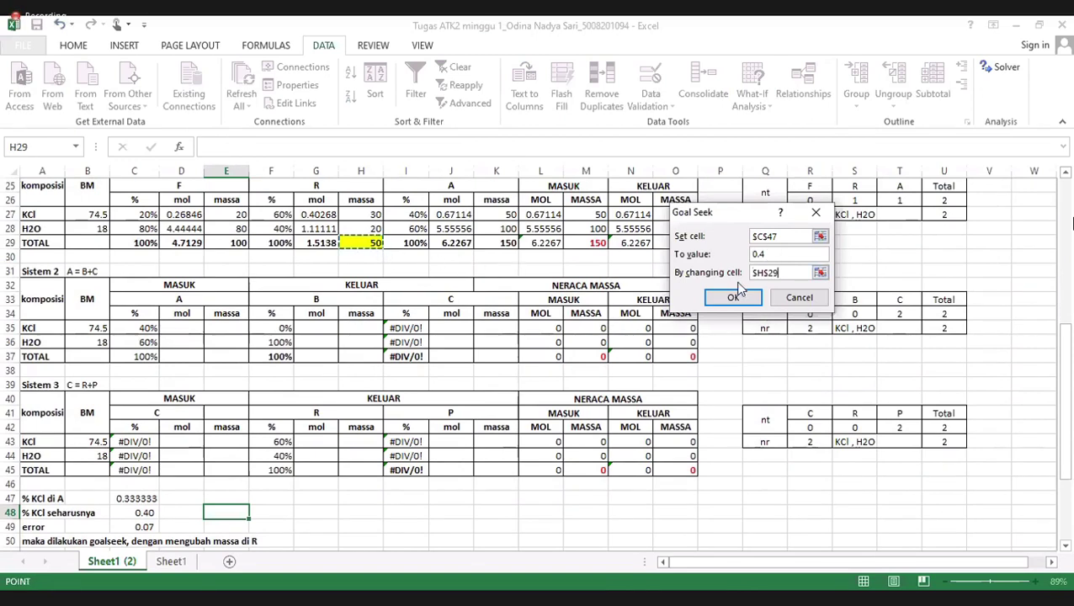
click(733, 298)
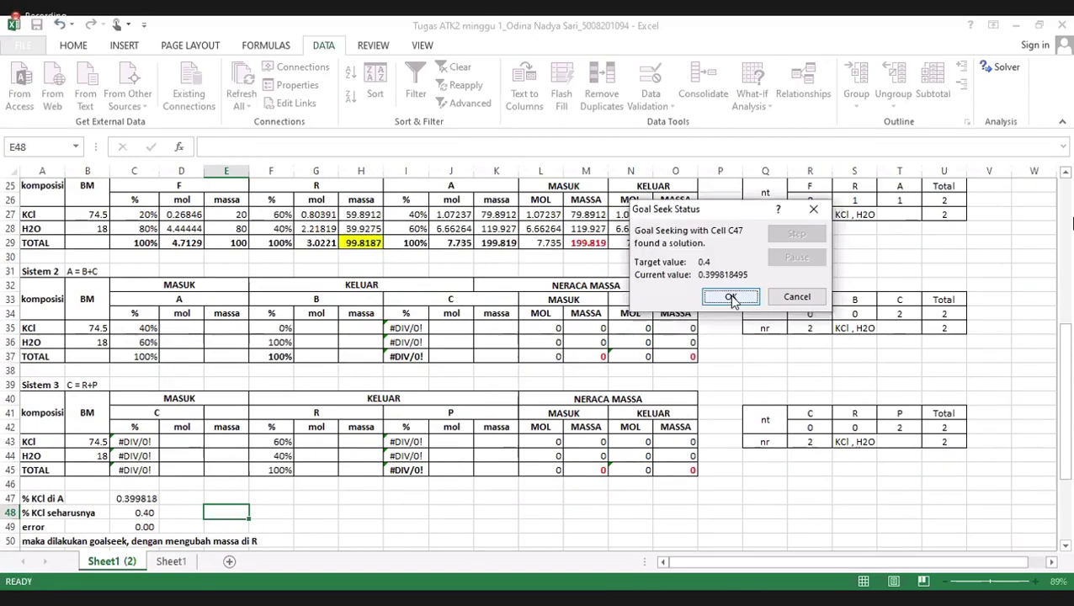
click(731, 297)
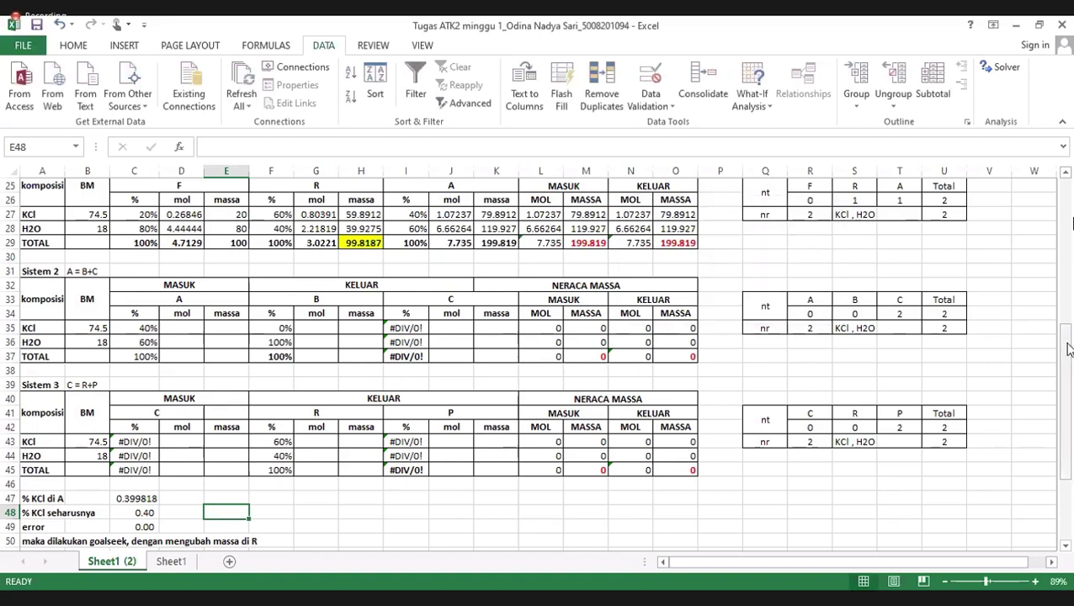
drag(1067, 349, 1070, 407)
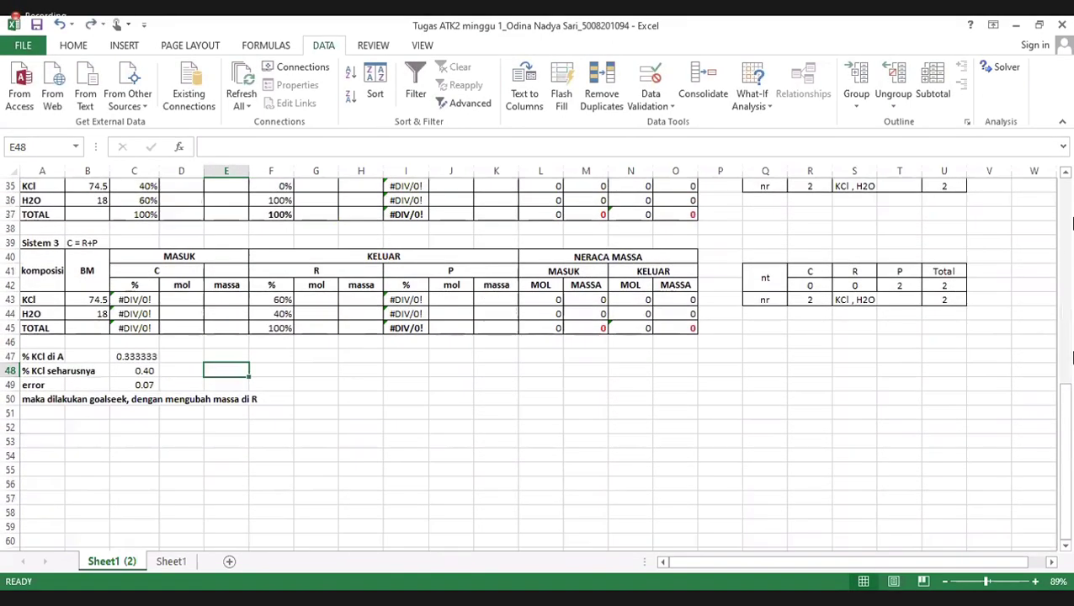
Label N19 "Kcl di A" and calculate stream A's KCl mass fraction in O19 with =K27/K29
drag(1069, 362, 1069, 289)
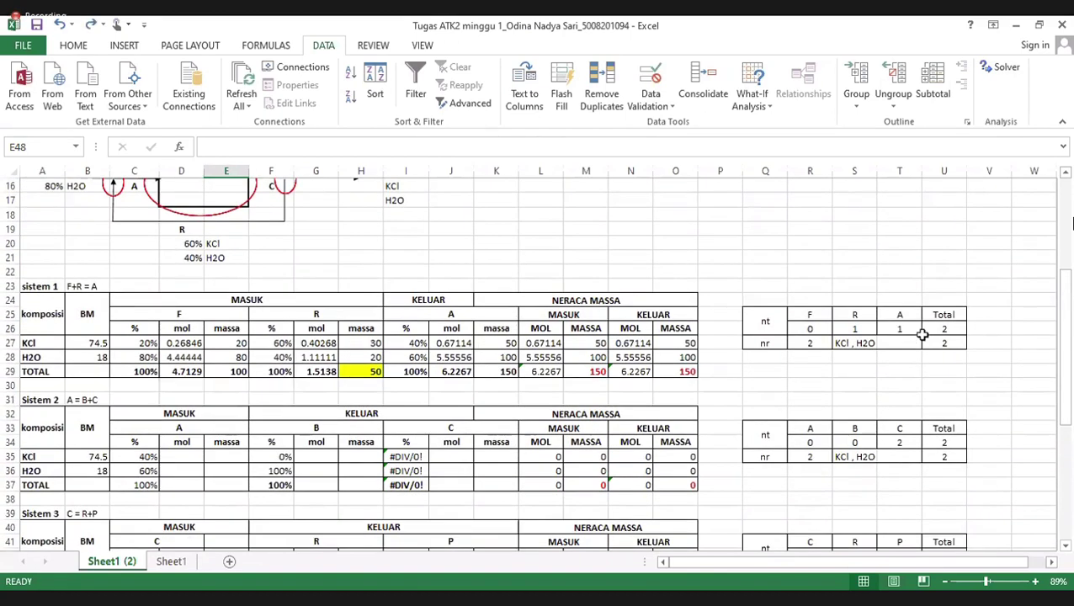
scroll(1067, 313, up, 2)
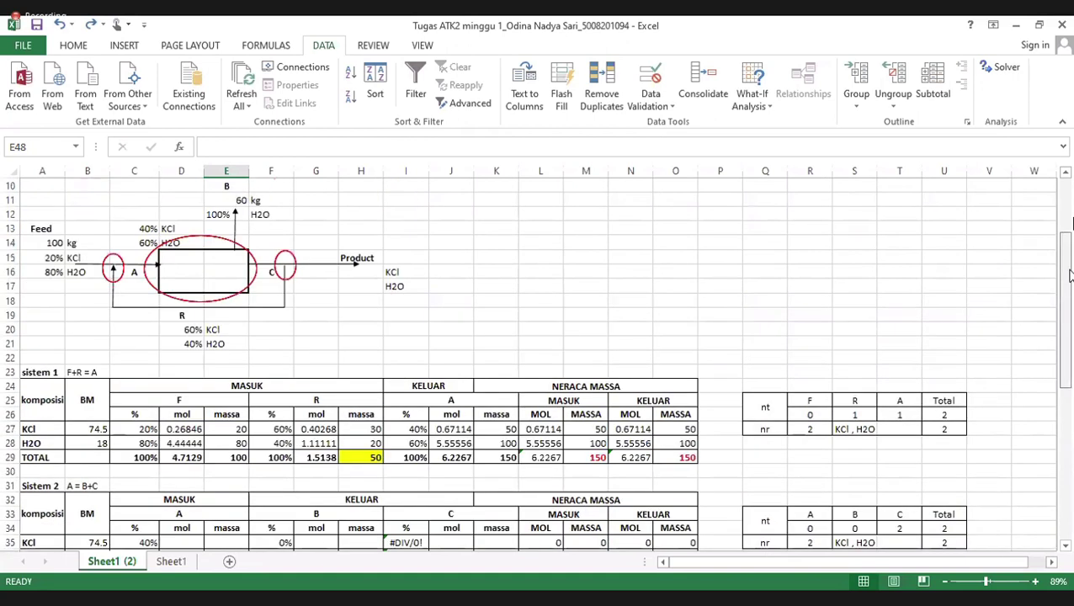
click(138, 229)
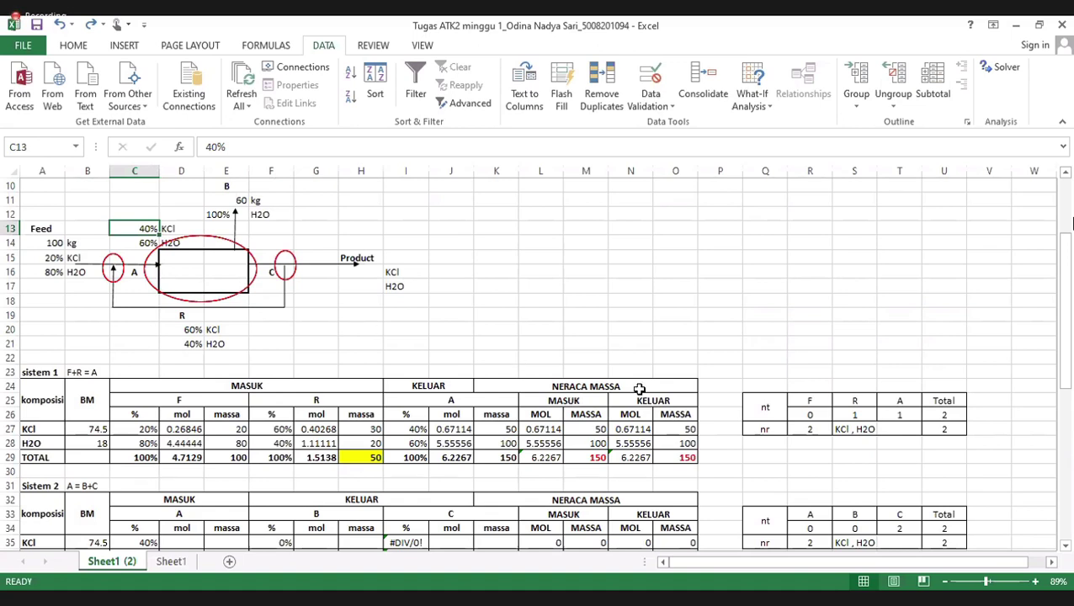
click(630, 322)
text(Kcl di A)
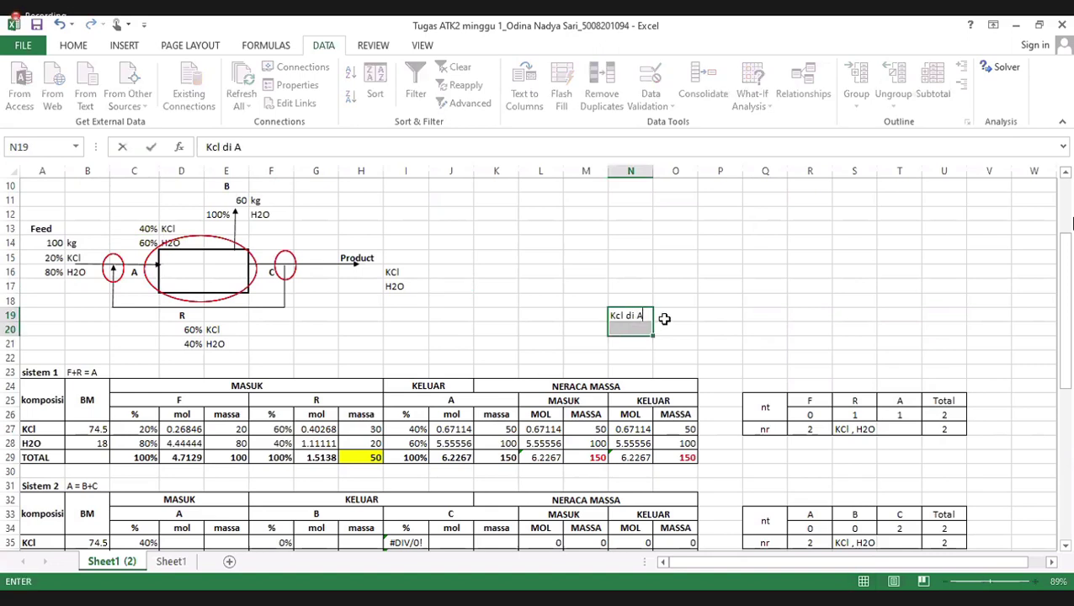
click(668, 316)
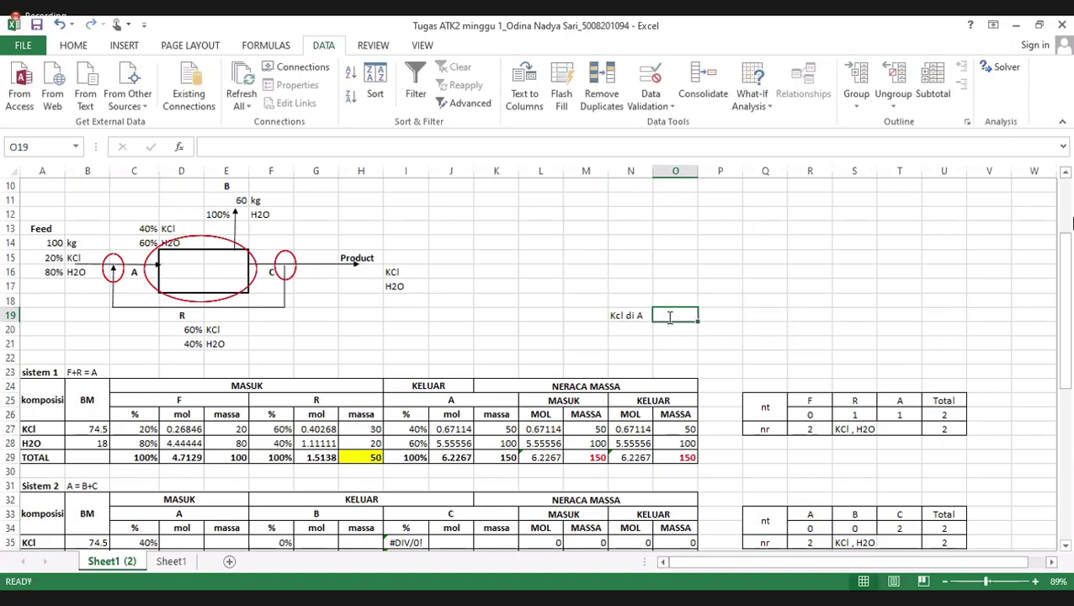
text(=)
click(453, 430)
click(509, 429)
text(/)
click(508, 457)
key(Return)
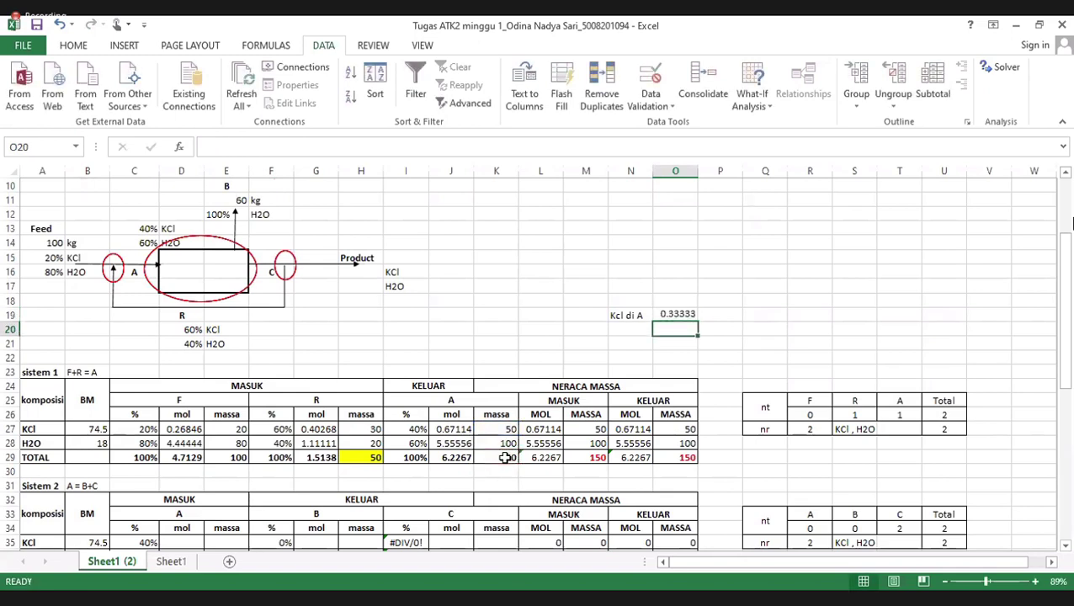
Clear the KCl fraction cell O19 and restore its formula =K27/K29
click(686, 314)
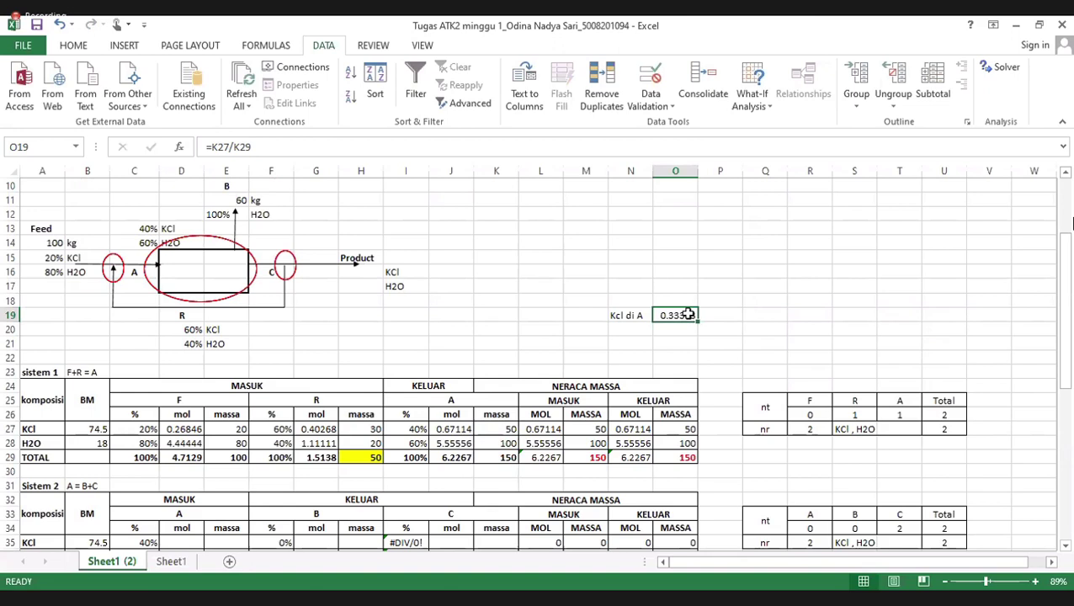
key(BackSpace)
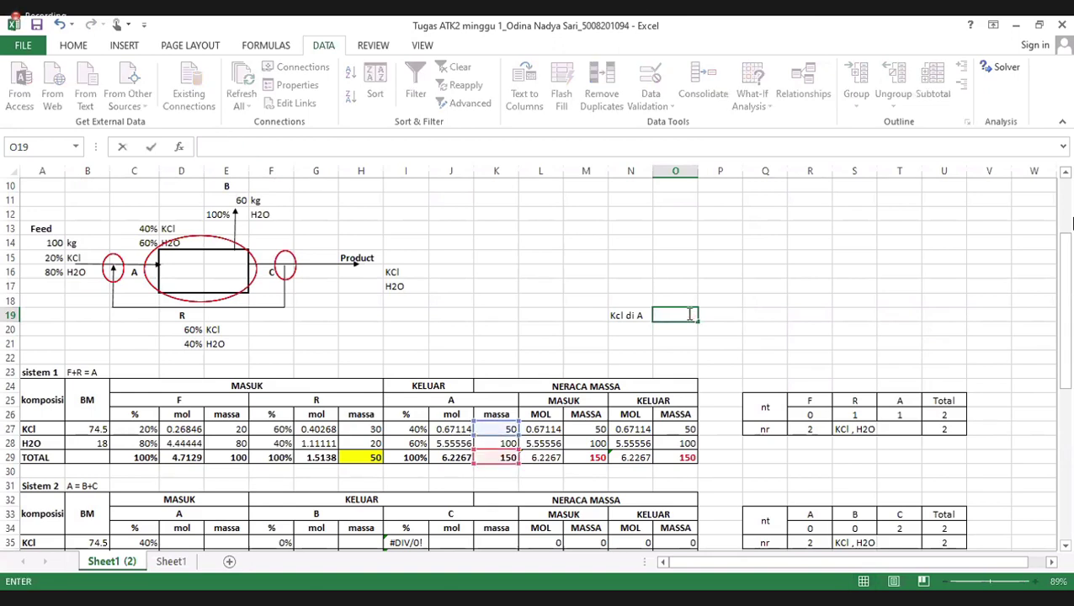
text(=K27/K29)
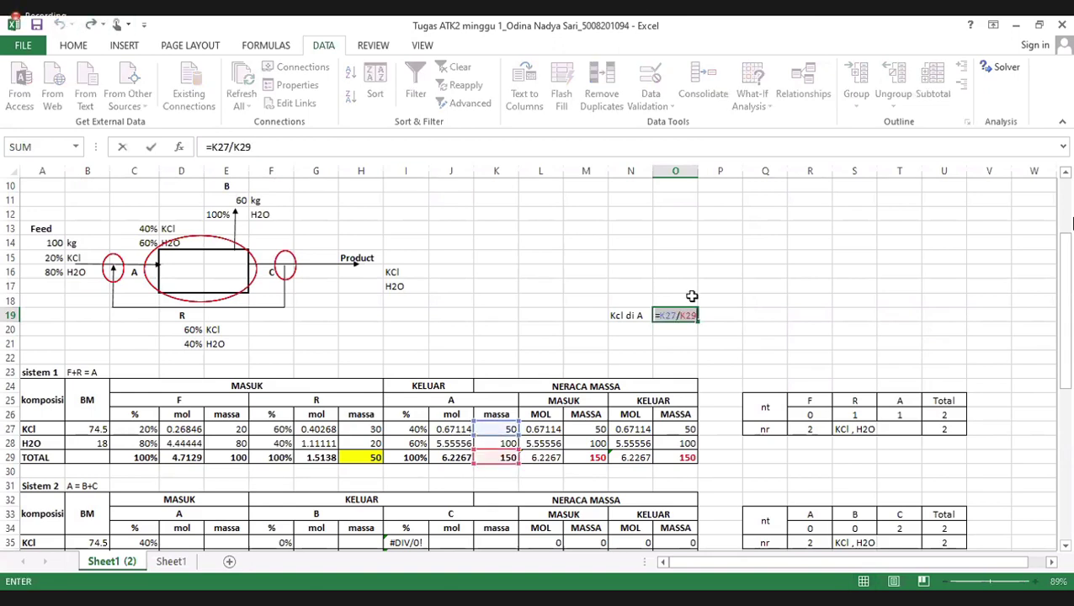
key(Return)
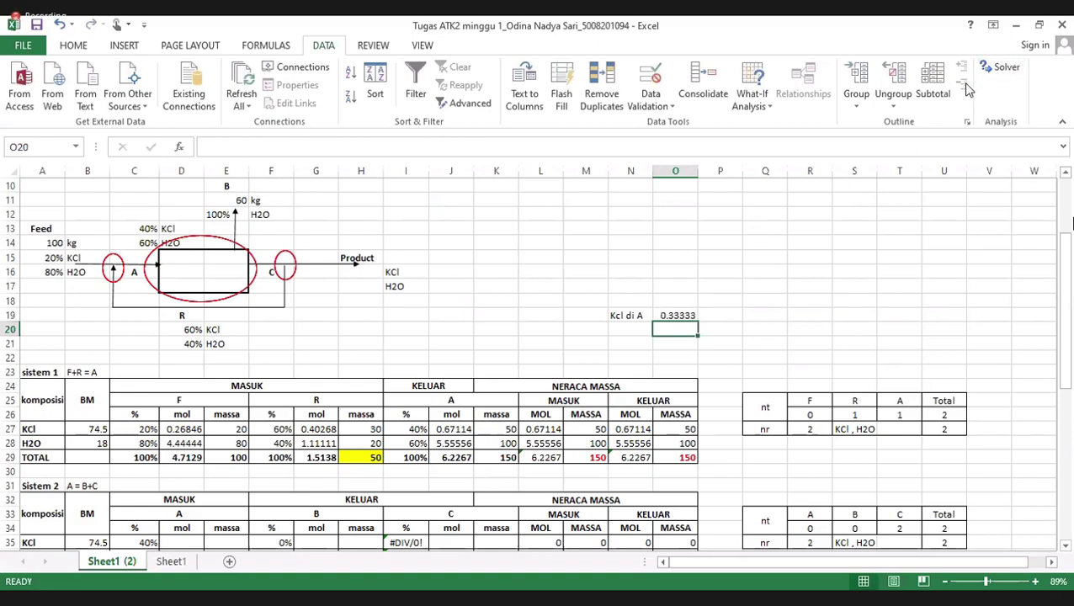
Goal-seek O19 to 0.4 by changing recycle R's total mass in H29 and accept the solution
click(774, 103)
click(763, 143)
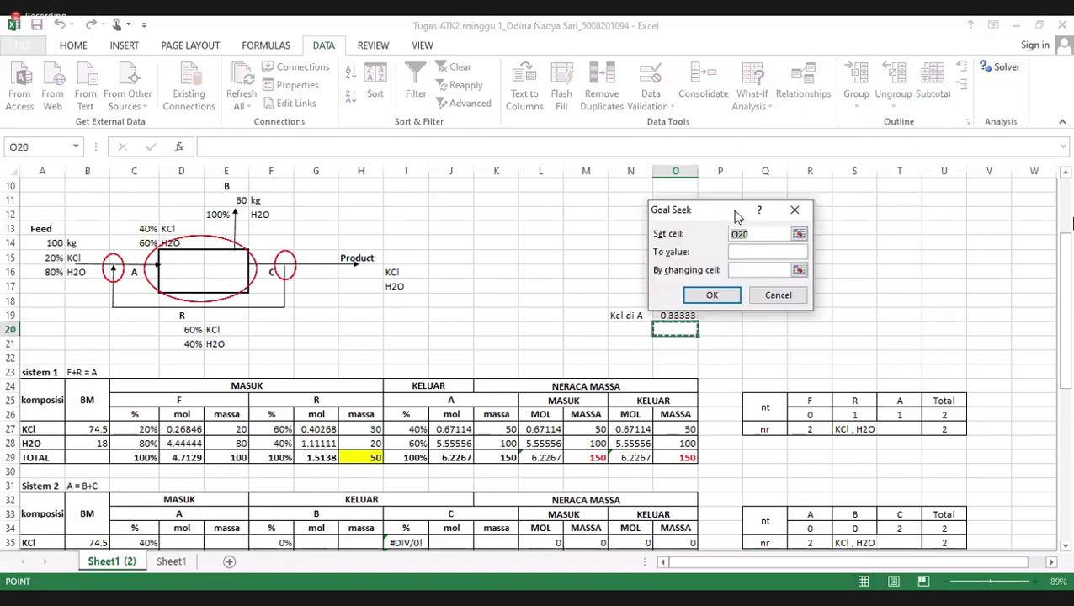
click(678, 315)
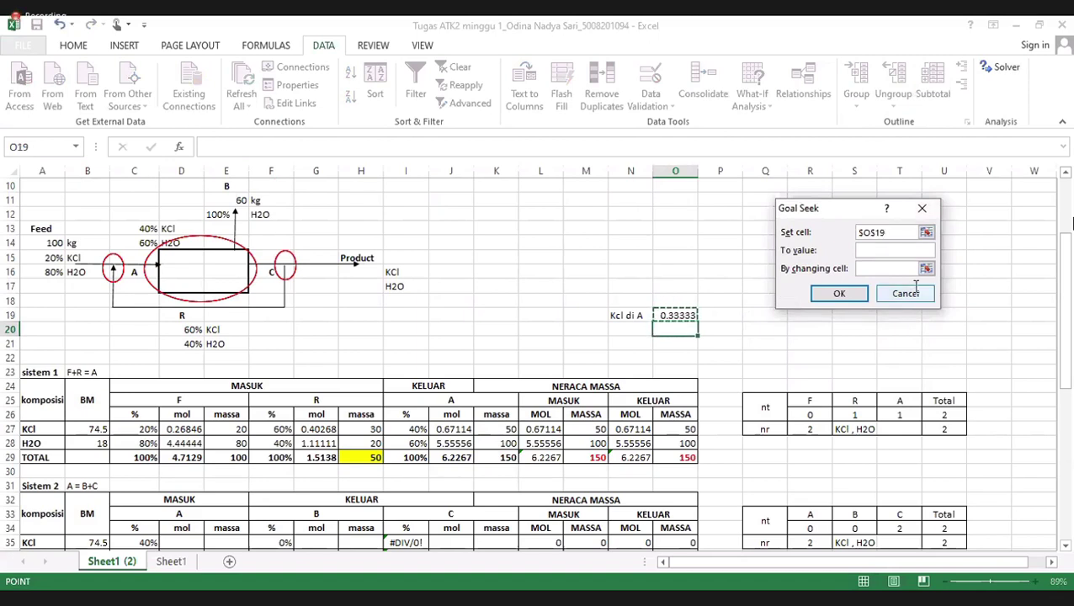
click(870, 250)
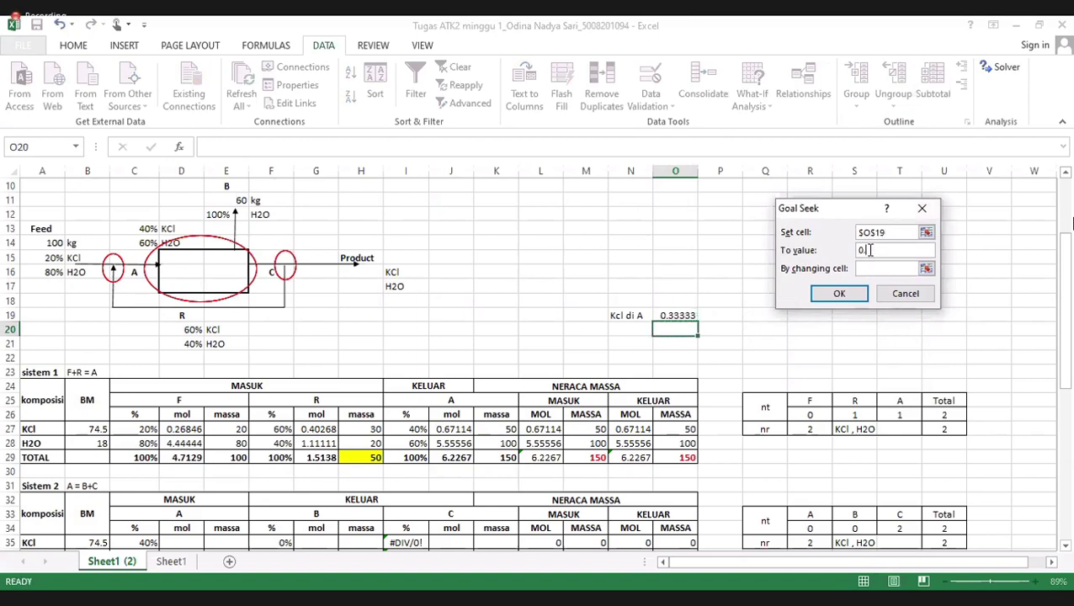
click(875, 268)
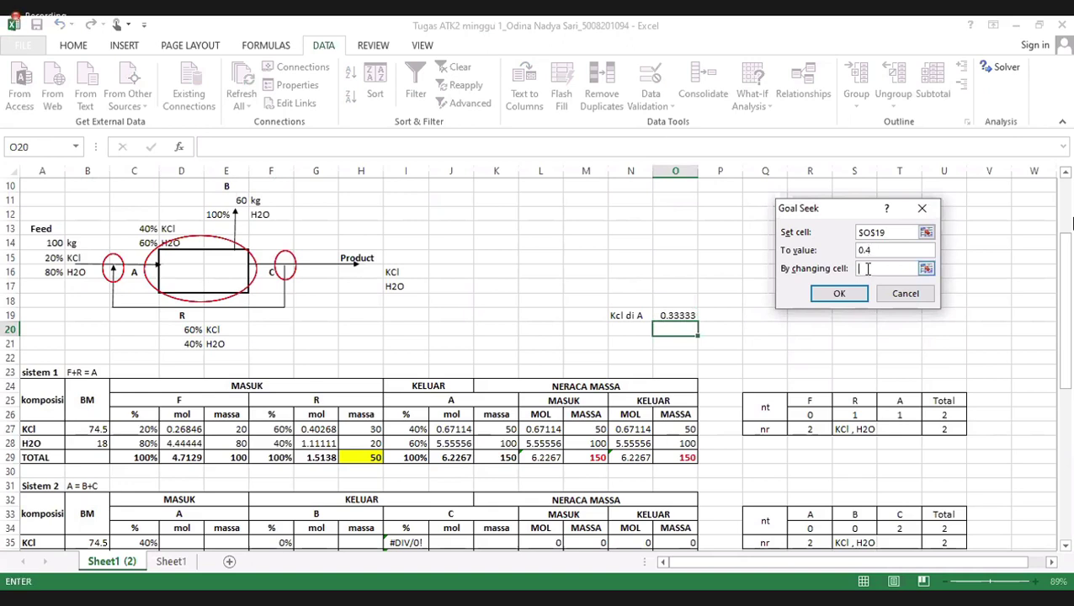
click(373, 456)
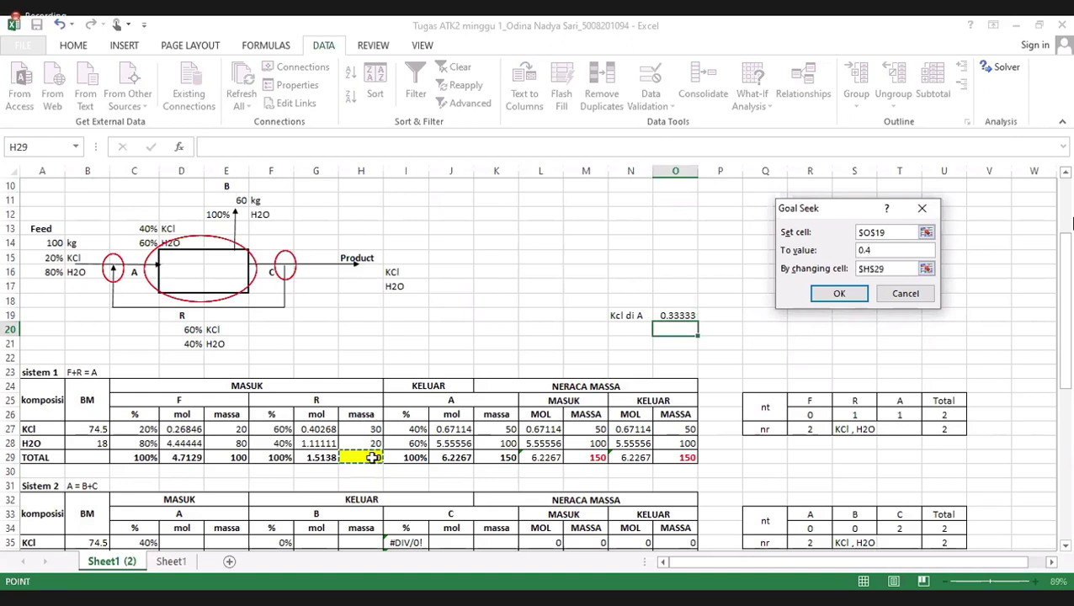
click(822, 297)
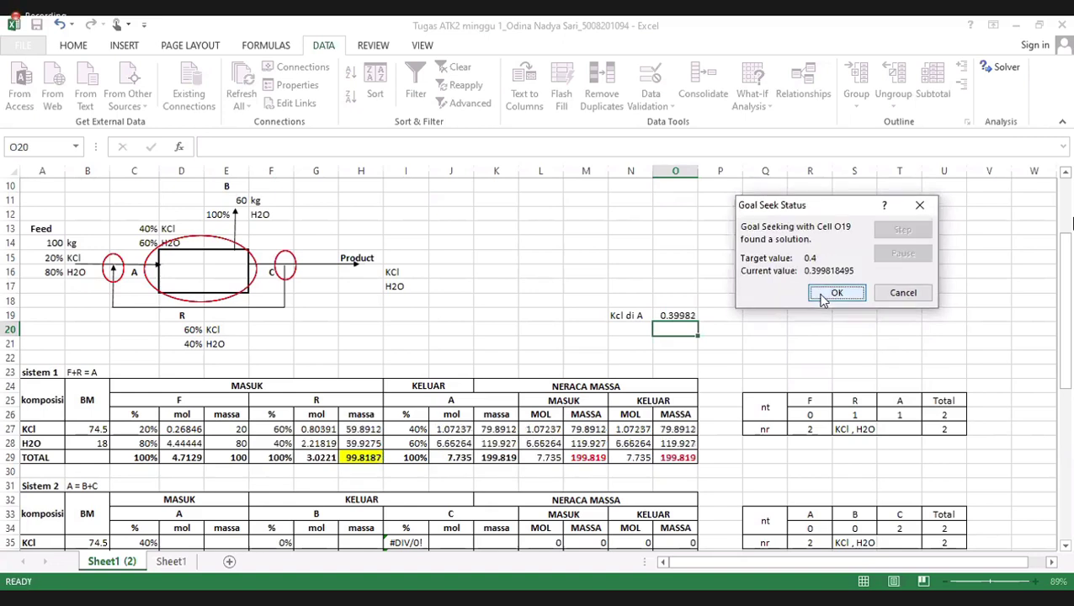
click(821, 294)
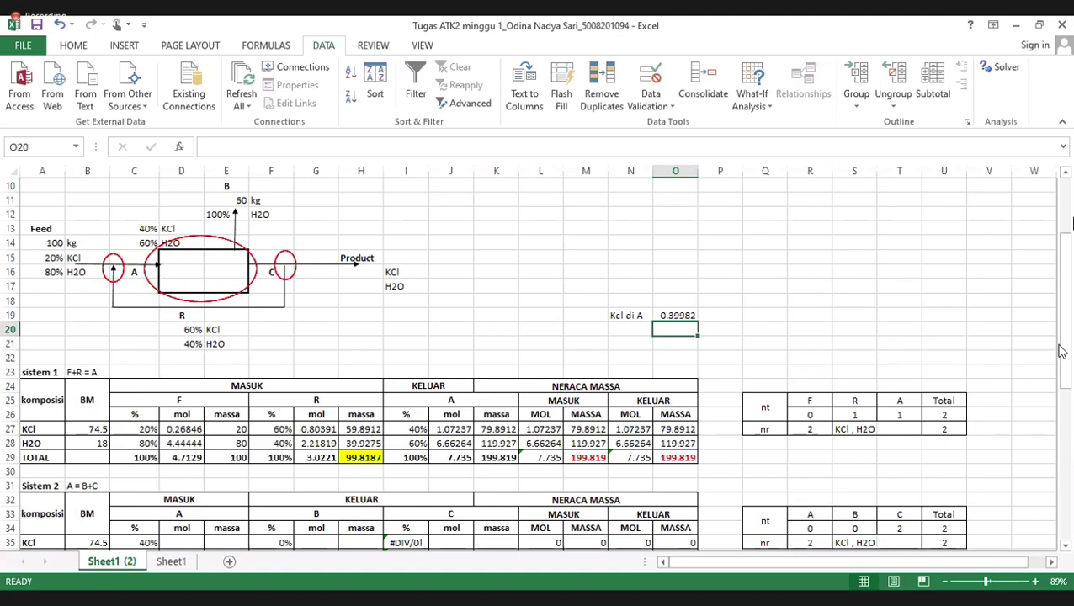
Link stream A's KCl moles in Sistem 2 cell D35 to J27 and fill the formula down to D37
drag(1062, 349, 1062, 379)
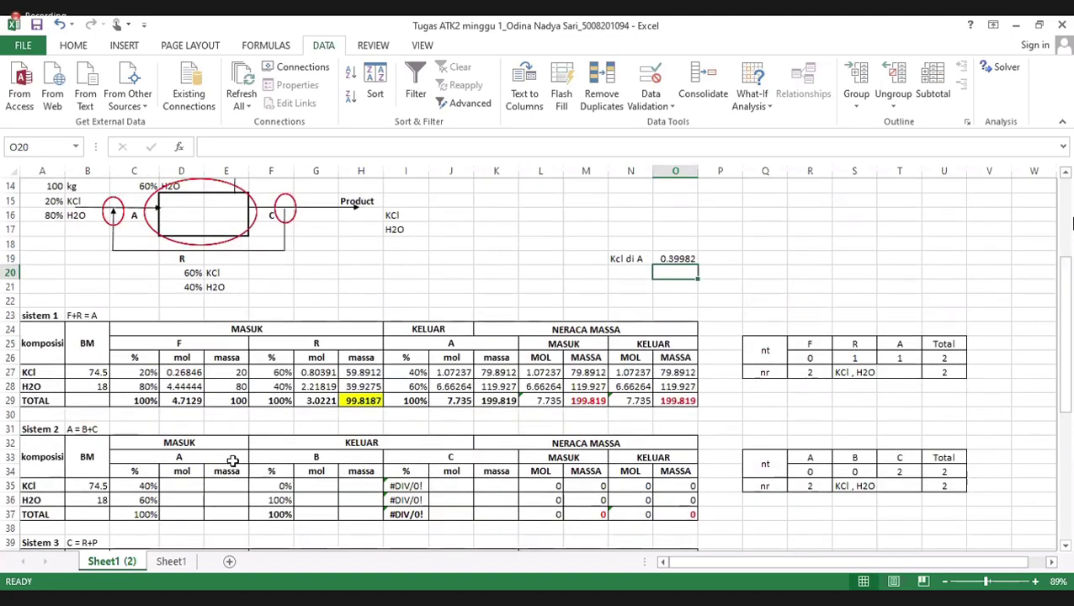
click(179, 486)
text(=)
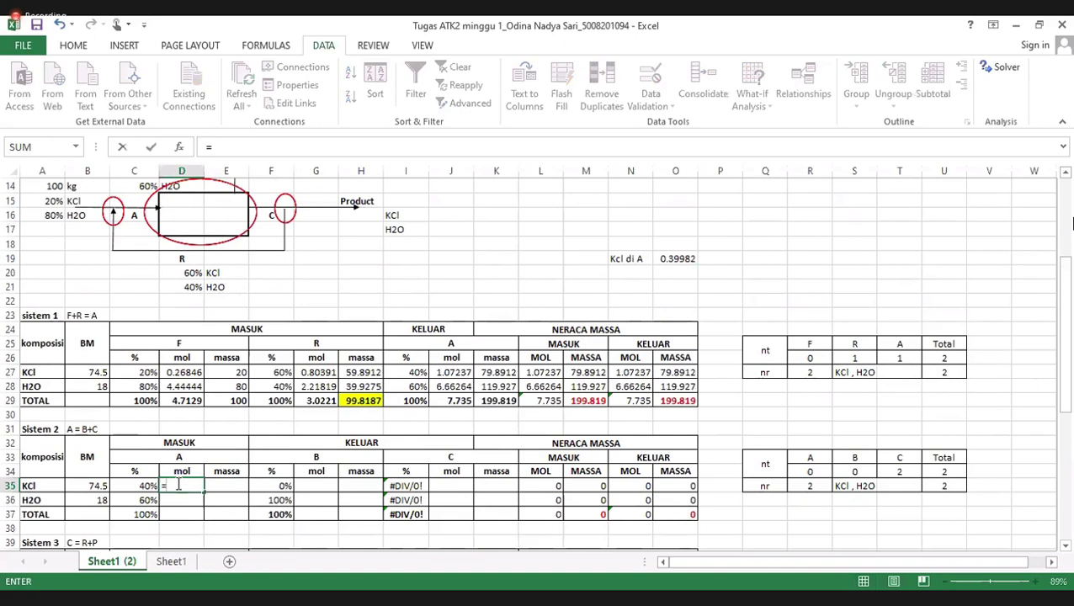
click(452, 372)
key(Return)
click(181, 485)
drag(203, 493, 201, 515)
Link stream A's KCl mass in Sistem 2 cell E35 to K27 and fill the formula down to E37
click(237, 481)
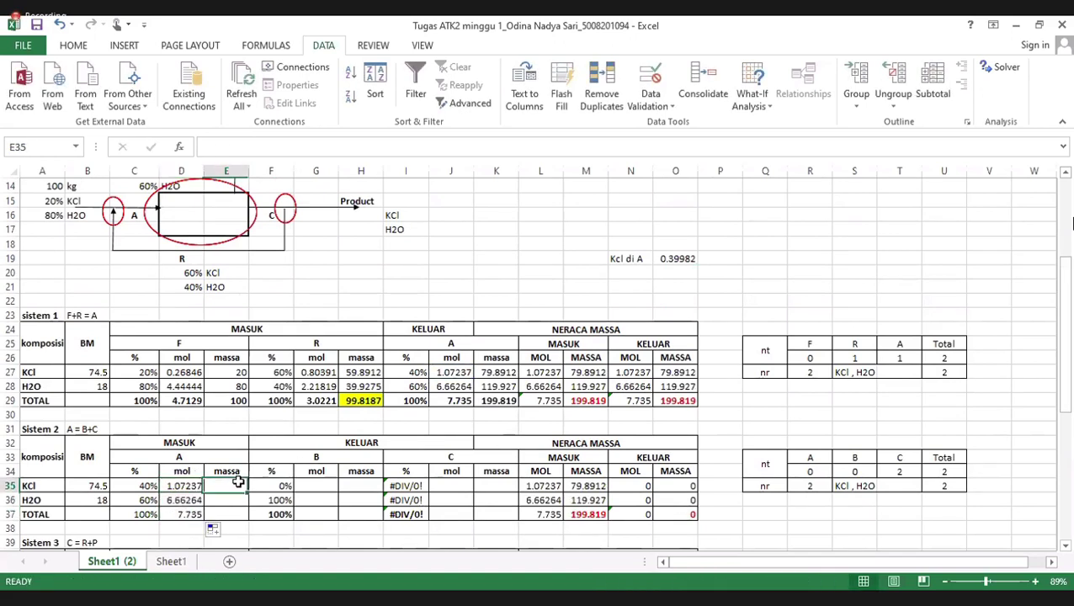
text(=)
click(489, 372)
key(Return)
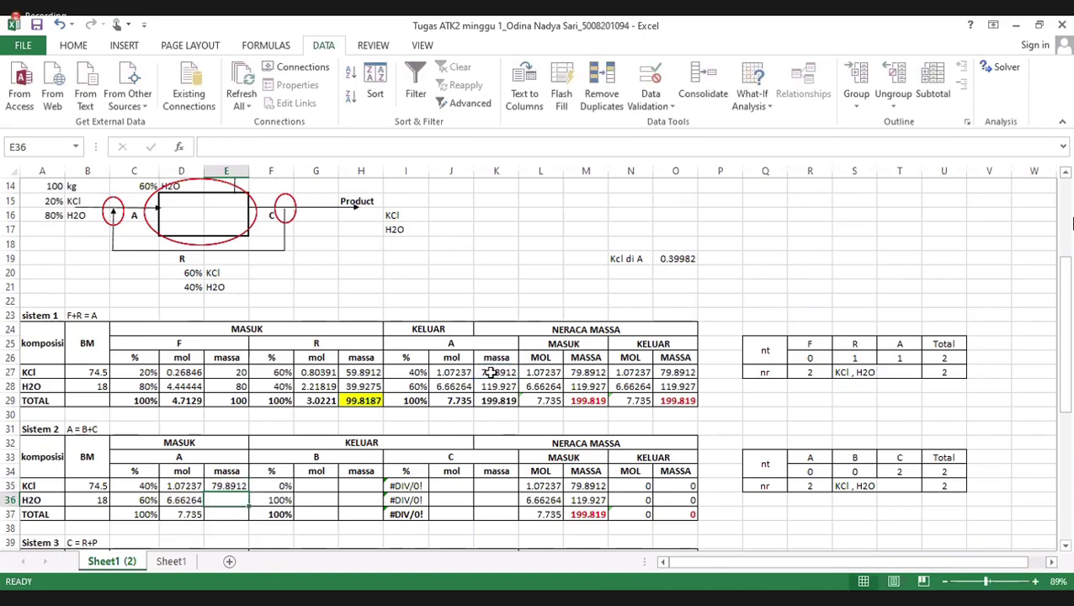
click(227, 487)
drag(248, 493, 244, 517)
Enter stream B's masses in Sistem 2: 0 for KCl in H35 and 60 for the total in H37
click(332, 482)
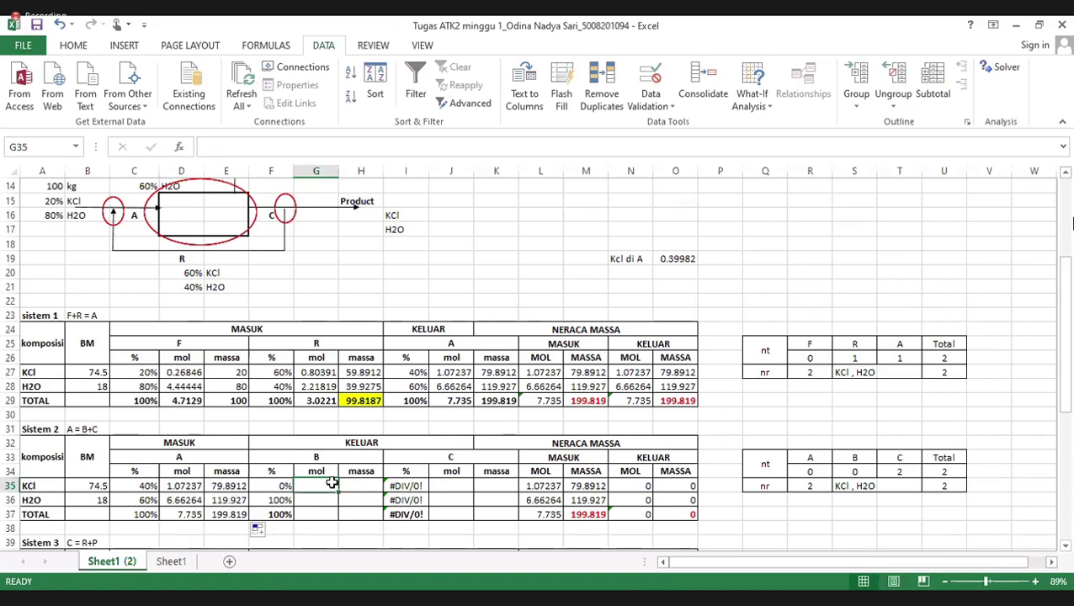
click(354, 484)
key(ctrl+v)
key(Down)
key(Down)
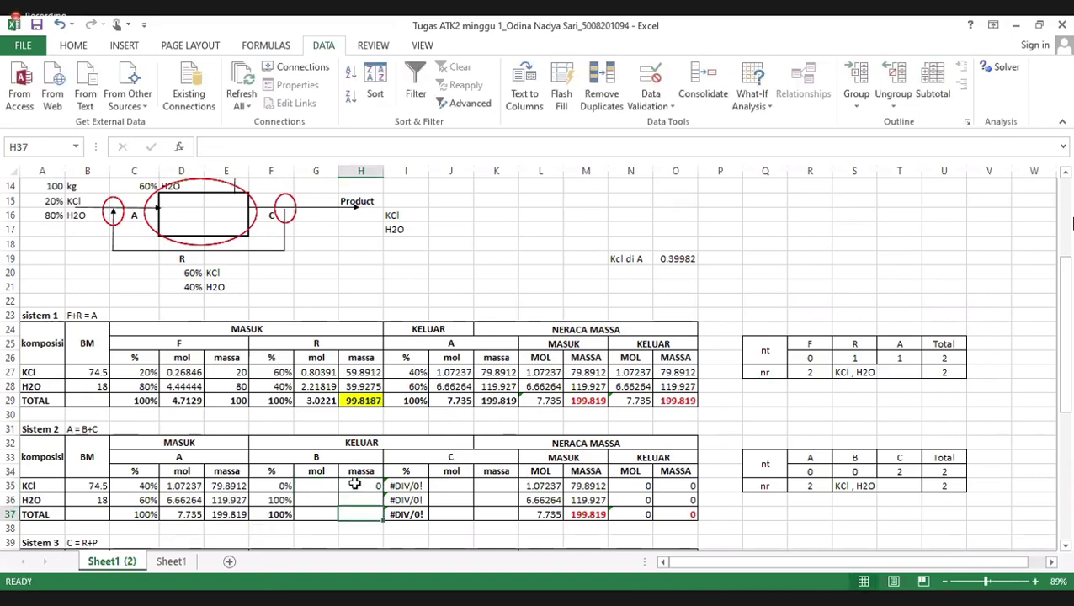
drag(1065, 378, 1070, 374)
text(60)
key(Return)
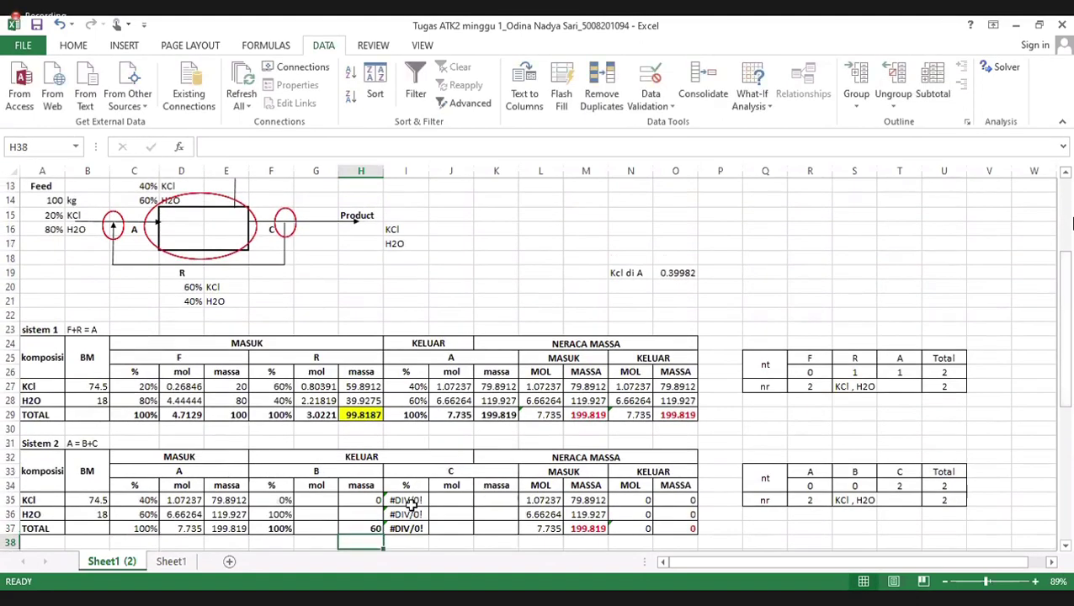
click(316, 513)
text(=)
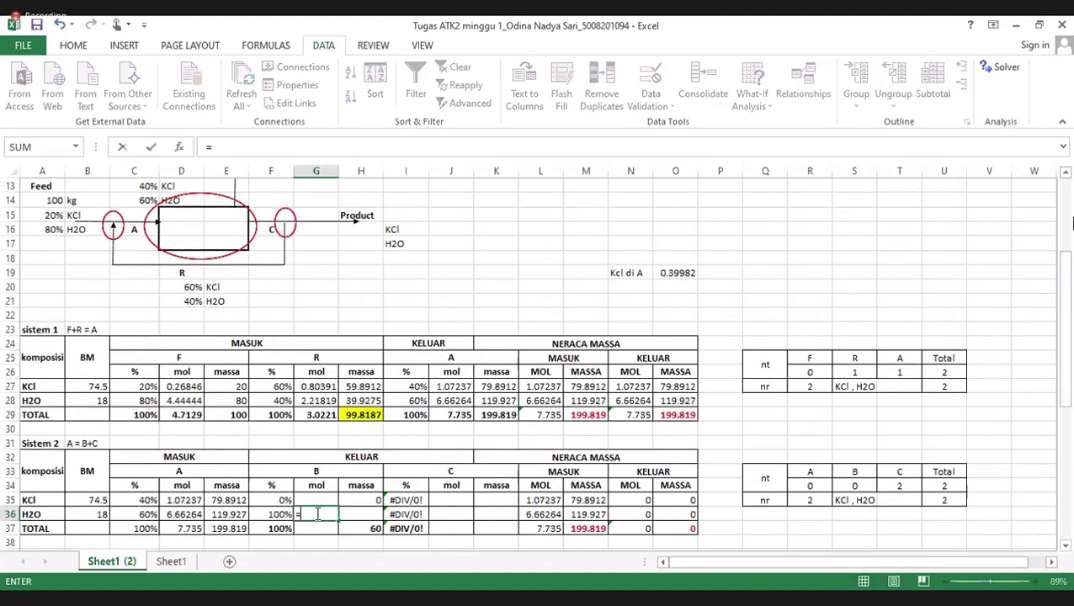
click(282, 514)
text(*)
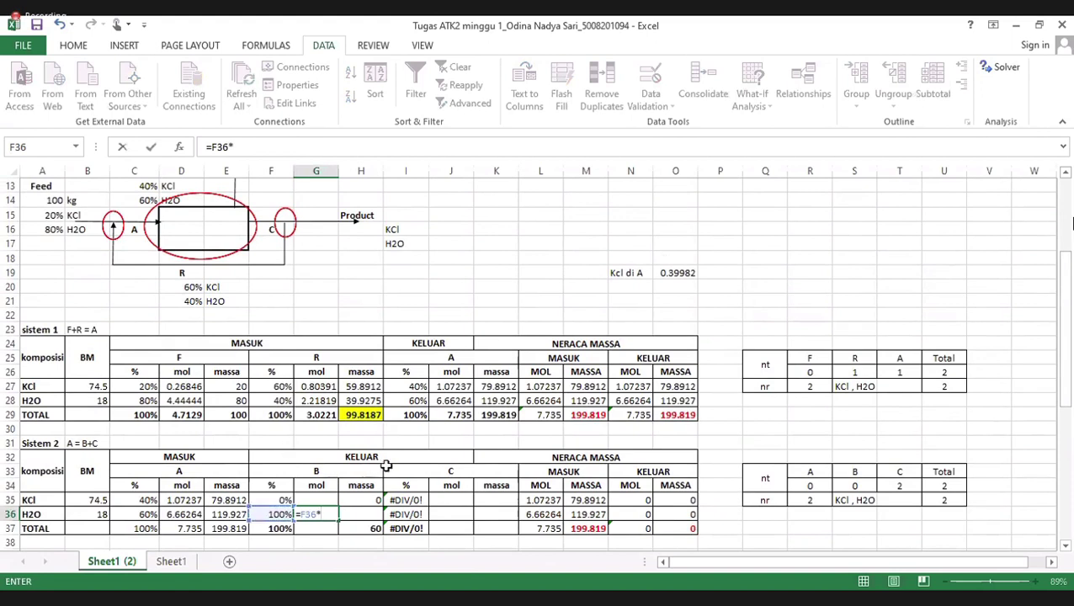
click(367, 526)
key(Return)
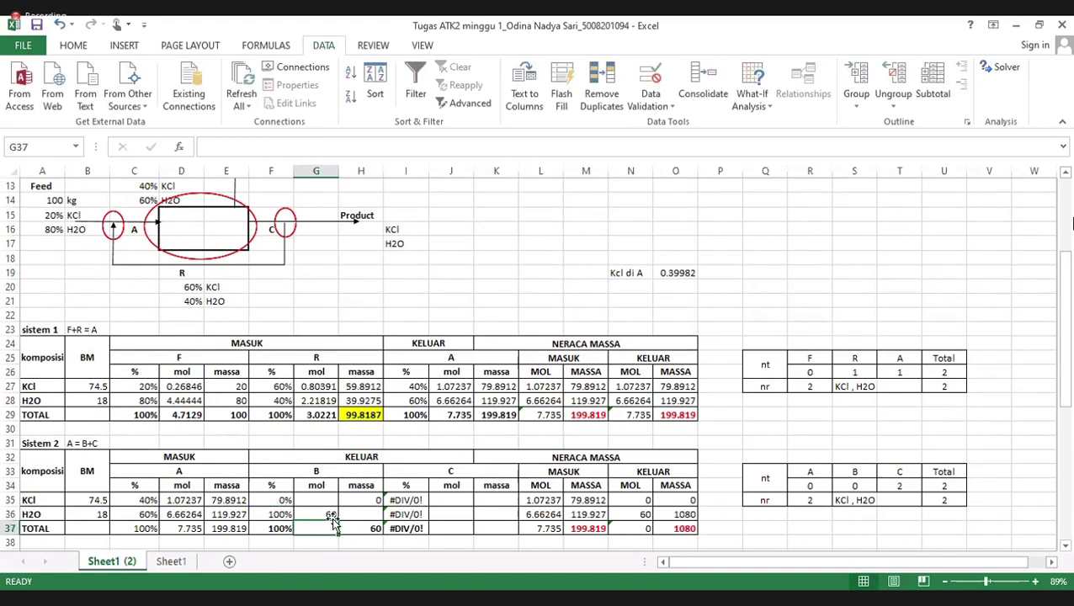
double_click(329, 514)
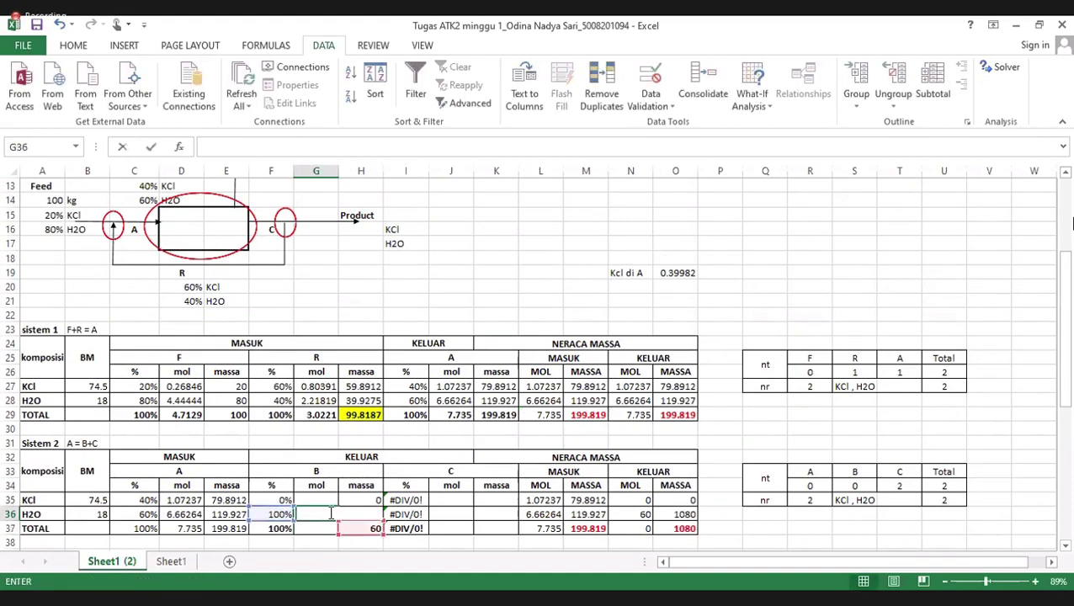
key(Return)
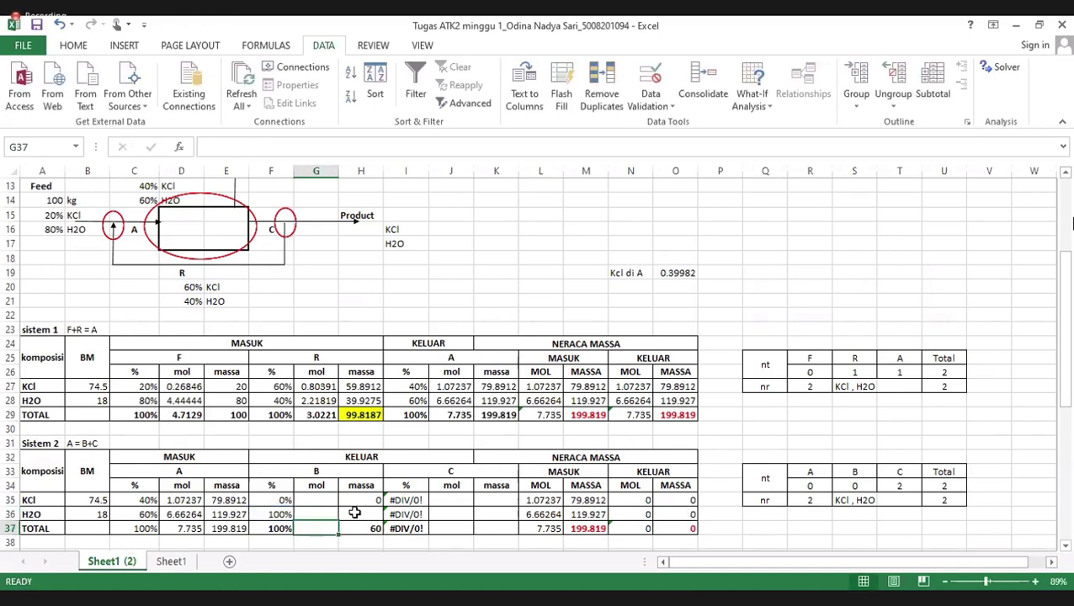
Calculate stream B's H2O mass in Sistem 2 cell H36 with the formula =F36*H37
click(354, 512)
text(=)
click(282, 513)
text(*)
click(370, 527)
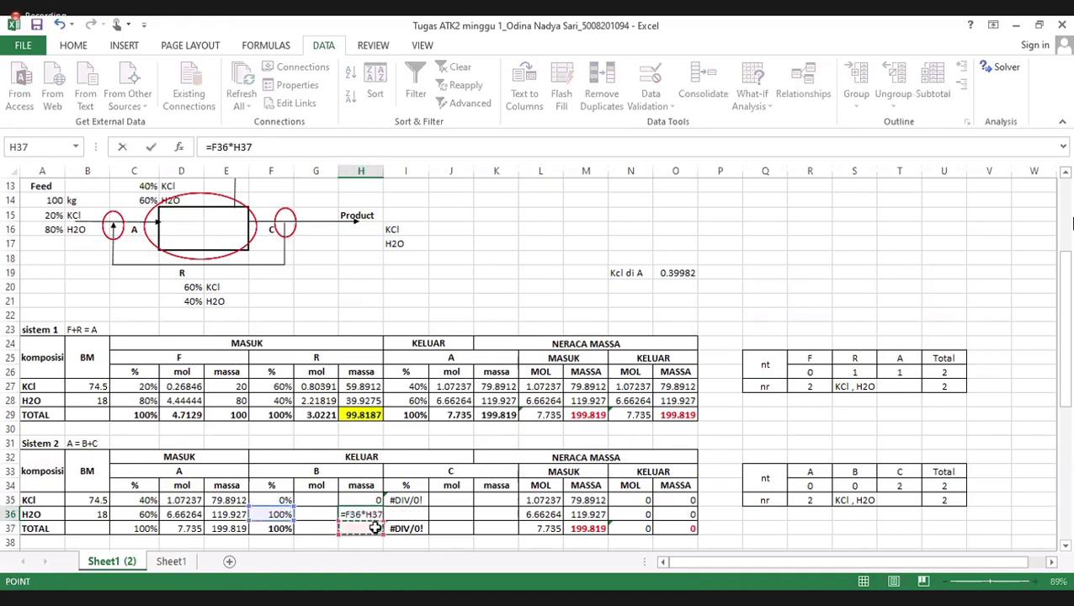
key(Return)
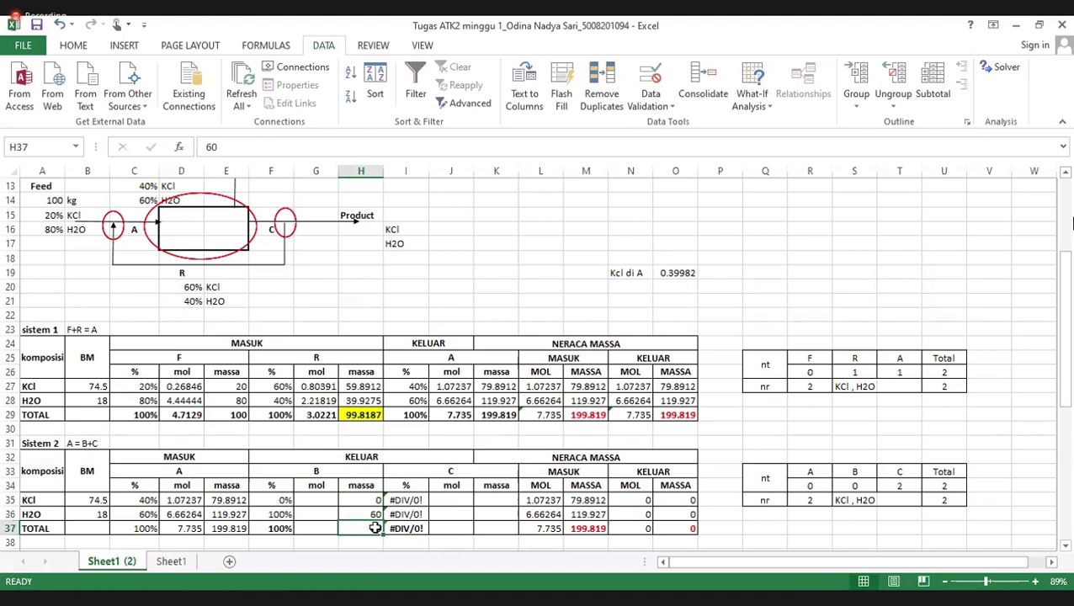
Calculate stream B's H2O moles in G36 by dividing its mass in H36 by the molecular weight in B36
click(327, 514)
text(=)
click(364, 514)
text(/)
click(78, 515)
key(Return)
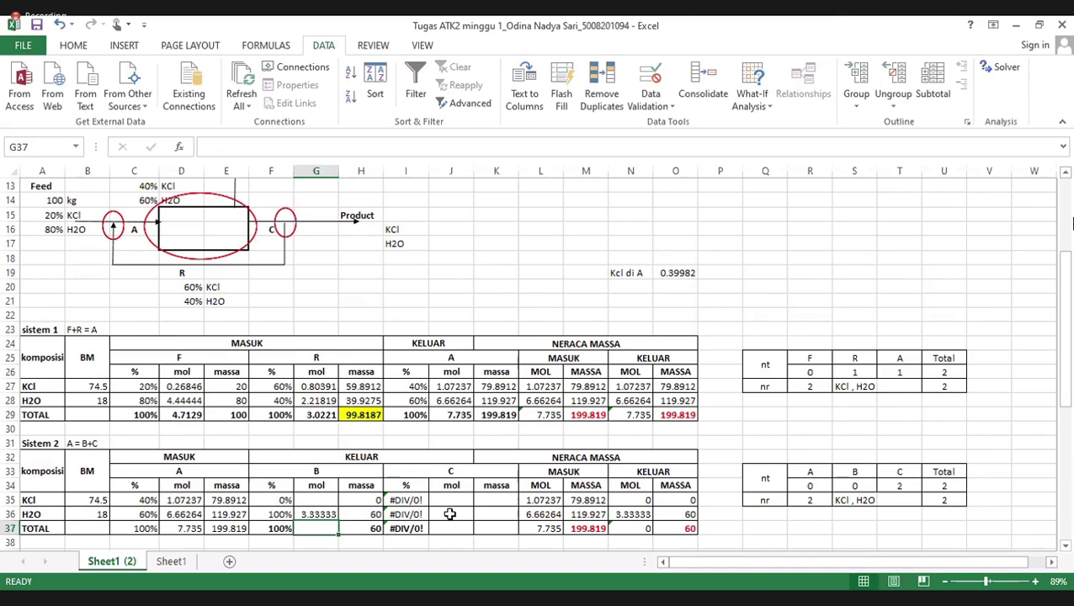
Calculate stream C's masses in Sistem 2 as A minus B: =E35-H35 for KCl in K35 and =E36-H36 for H2O in K36
click(451, 513)
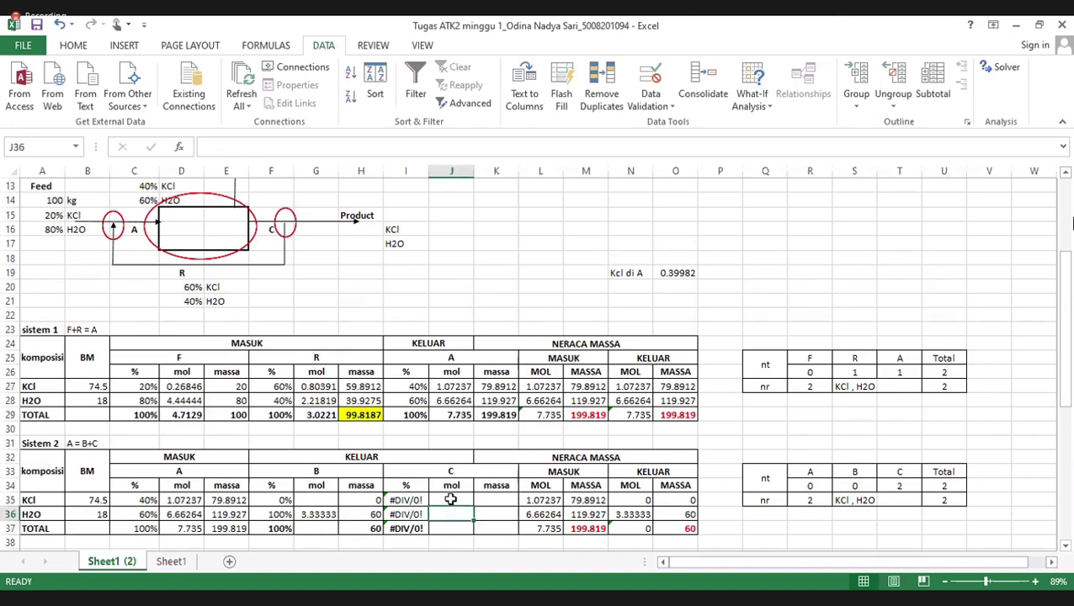
click(505, 499)
text(=)
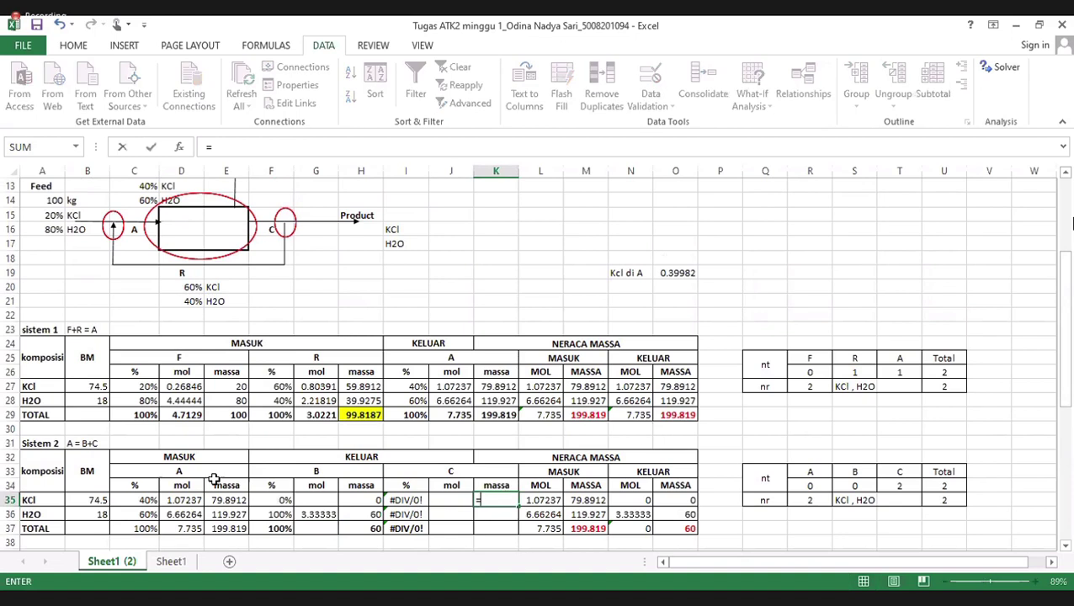
click(220, 500)
text(-)
click(365, 498)
key(Return)
text(=)
click(220, 514)
text(-)
click(354, 514)
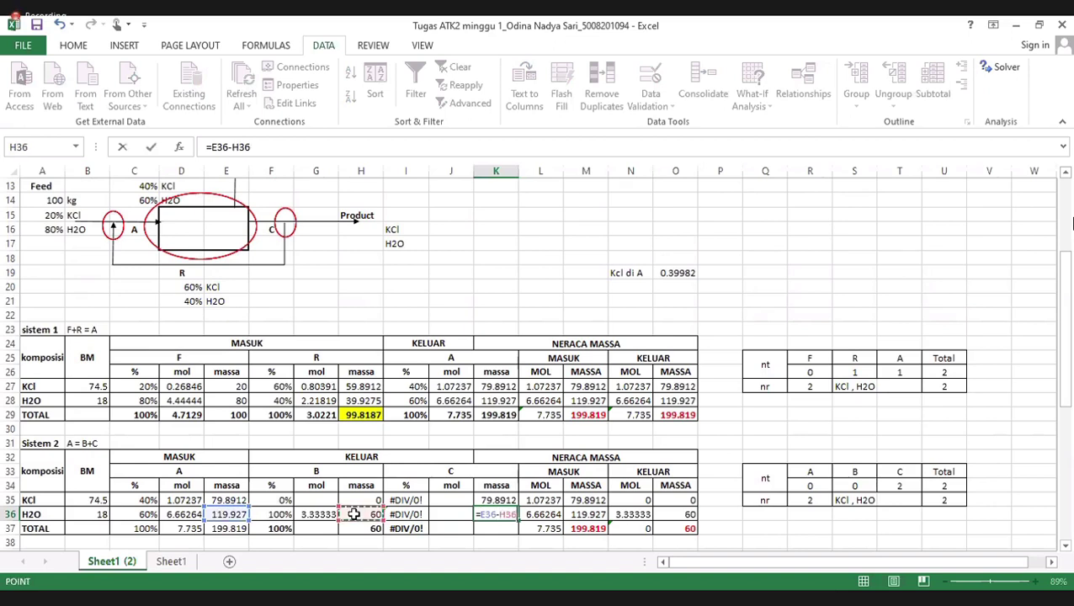
key(Return)
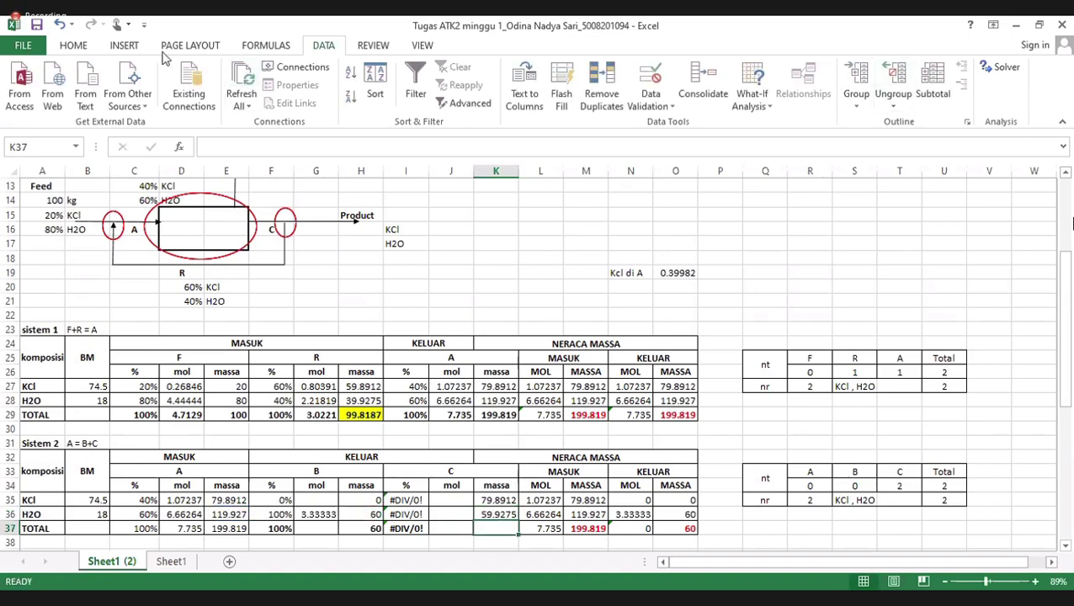
Sum stream C's KCl and H2O masses into the Sistem 2 total cell K37
click(73, 46)
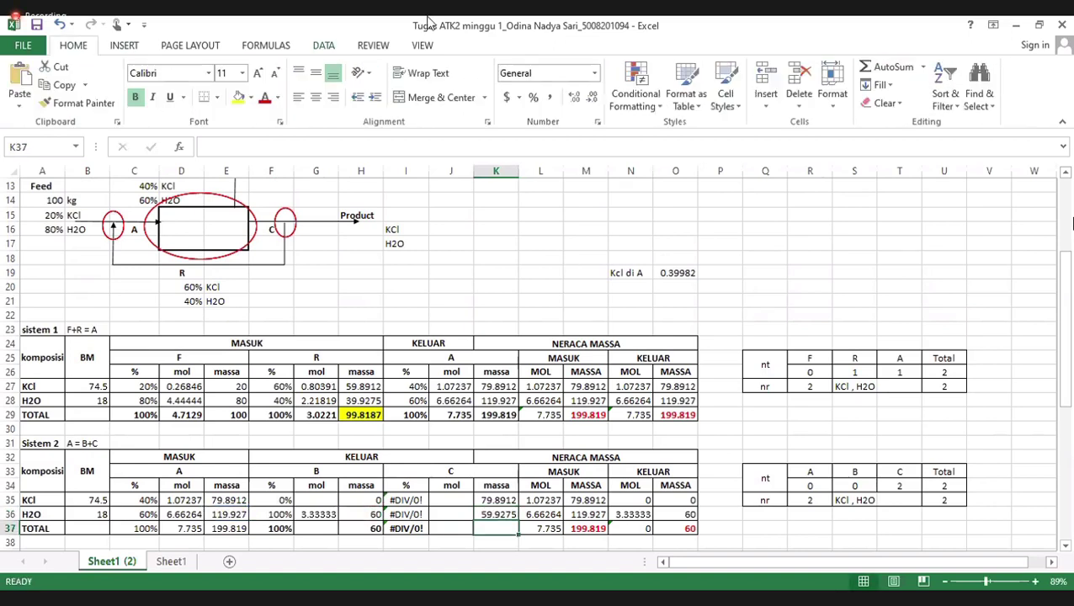
click(887, 69)
key(Return)
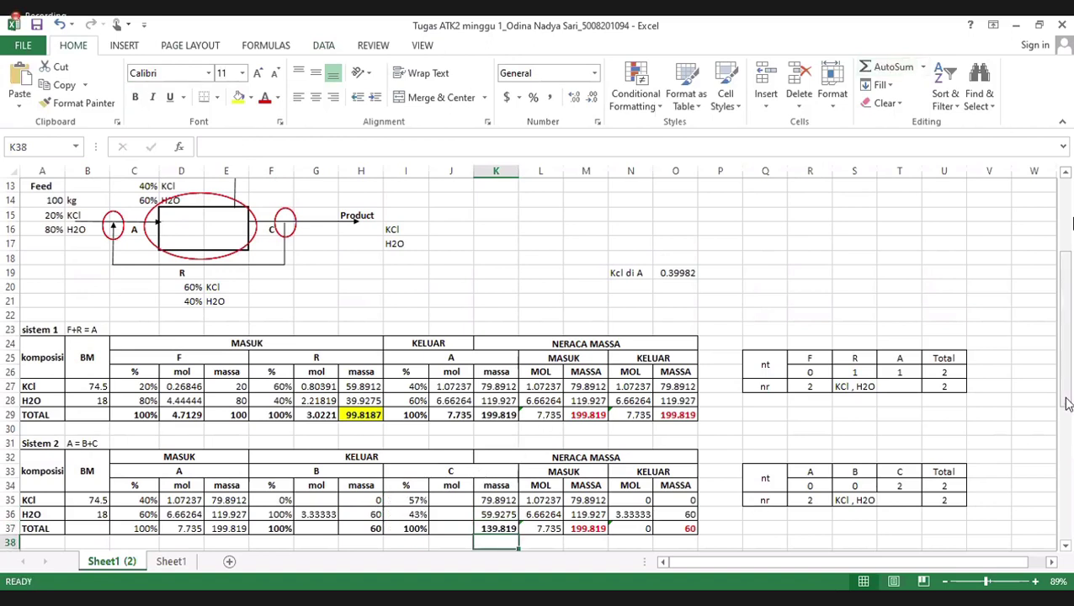
Calculate stream B's KCl moles in Sistem 2 cell G35 with the formula =H35/B35
drag(1067, 404, 1069, 444)
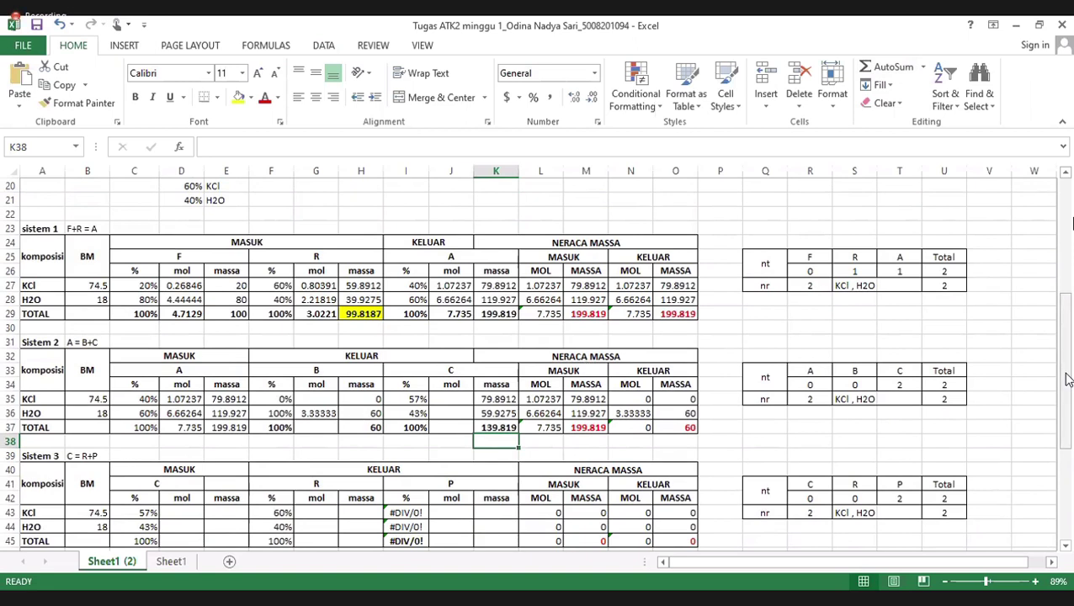
scroll(1066, 379, down, 1)
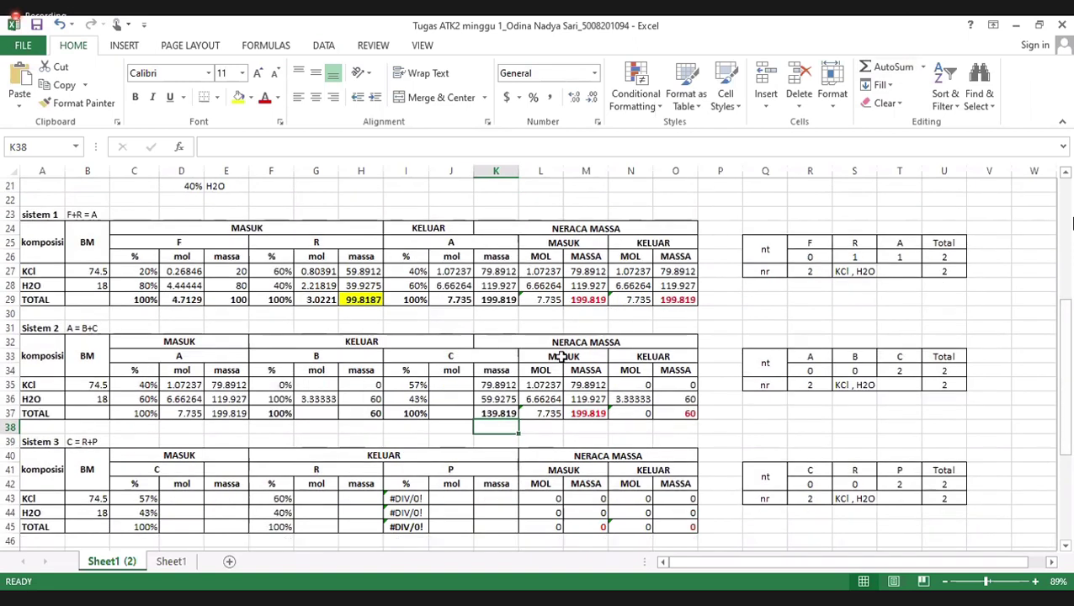
click(313, 387)
text(=H35/B35)
key(Return)
key(Return)
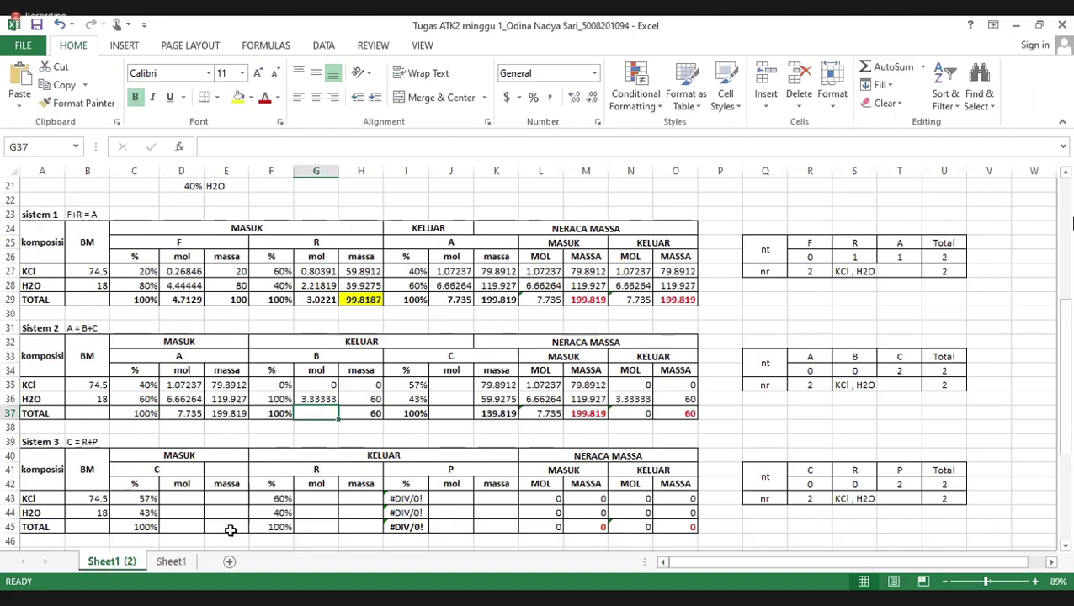
Link stream C's KCl mass in Sistem 3 cell E43 to K35 and fill the formula down to E45
click(232, 499)
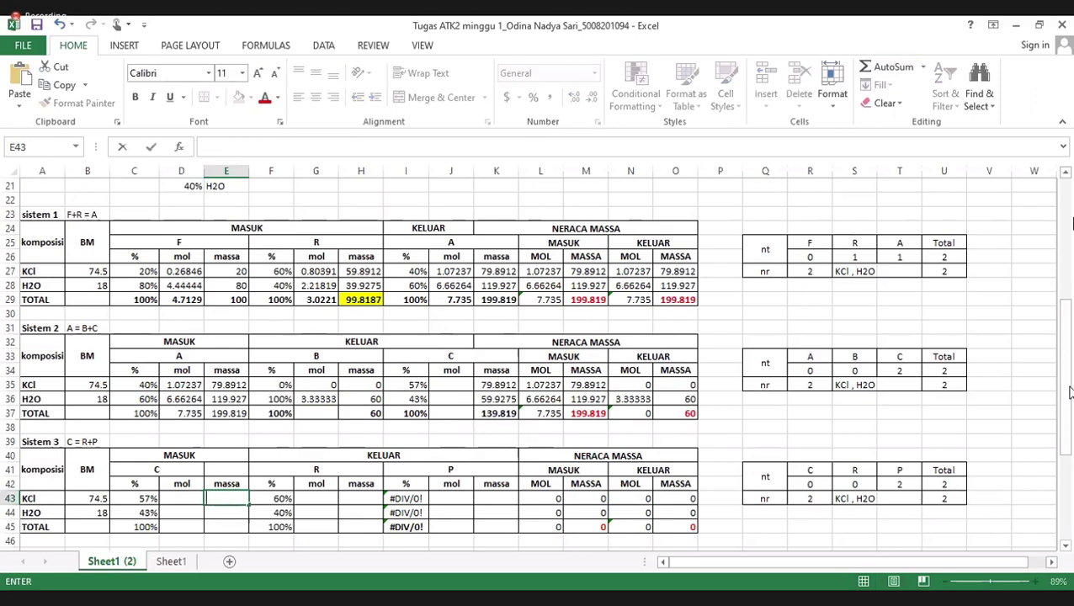
scroll(1067, 248, up, 7)
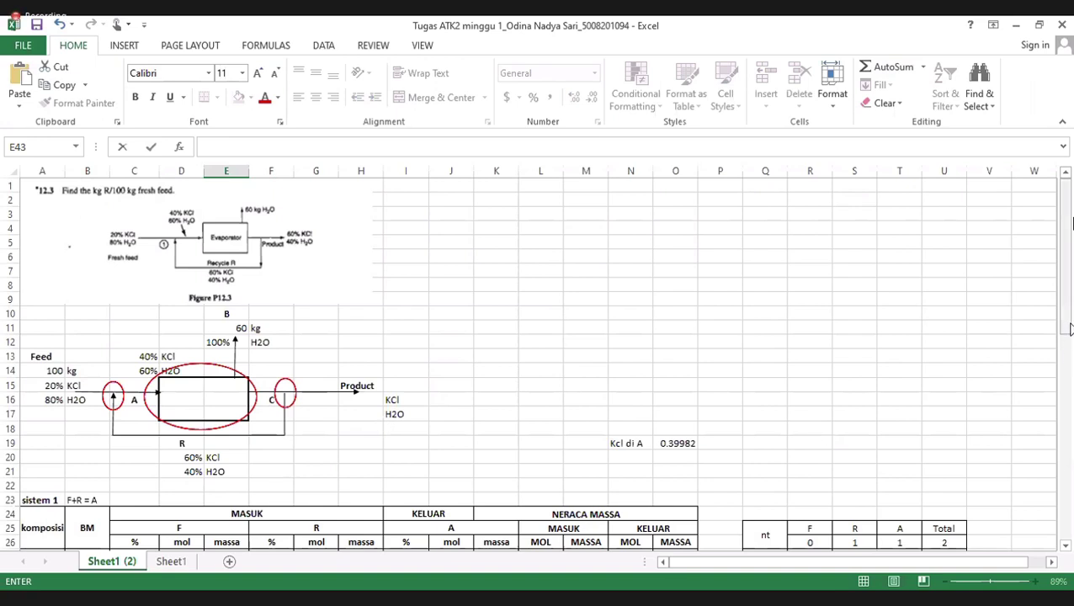
scroll(205, 398, down, 9)
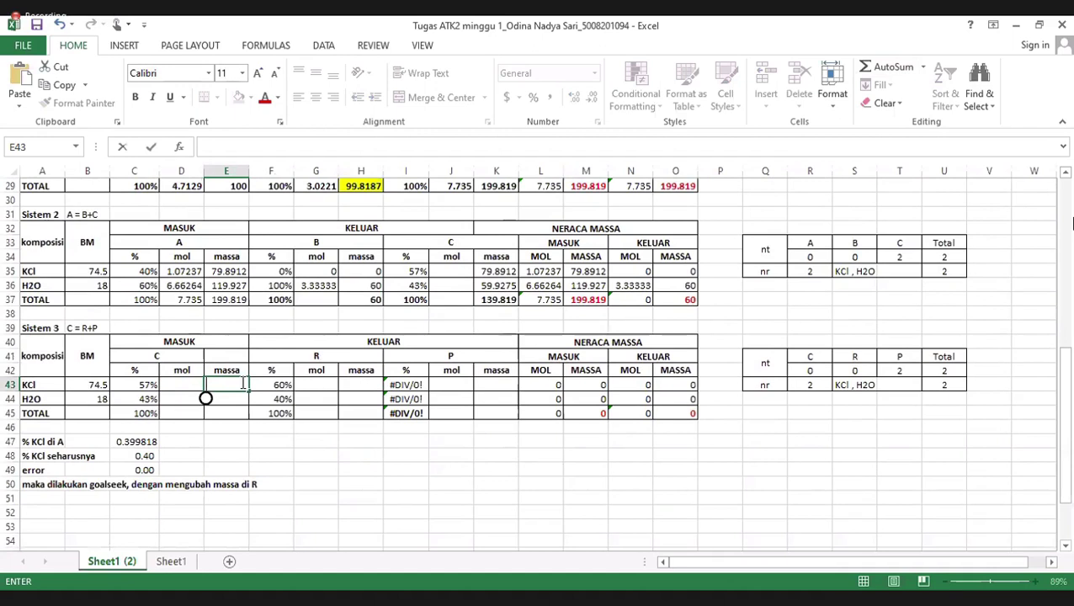
text(=)
click(491, 271)
key(Return)
click(240, 386)
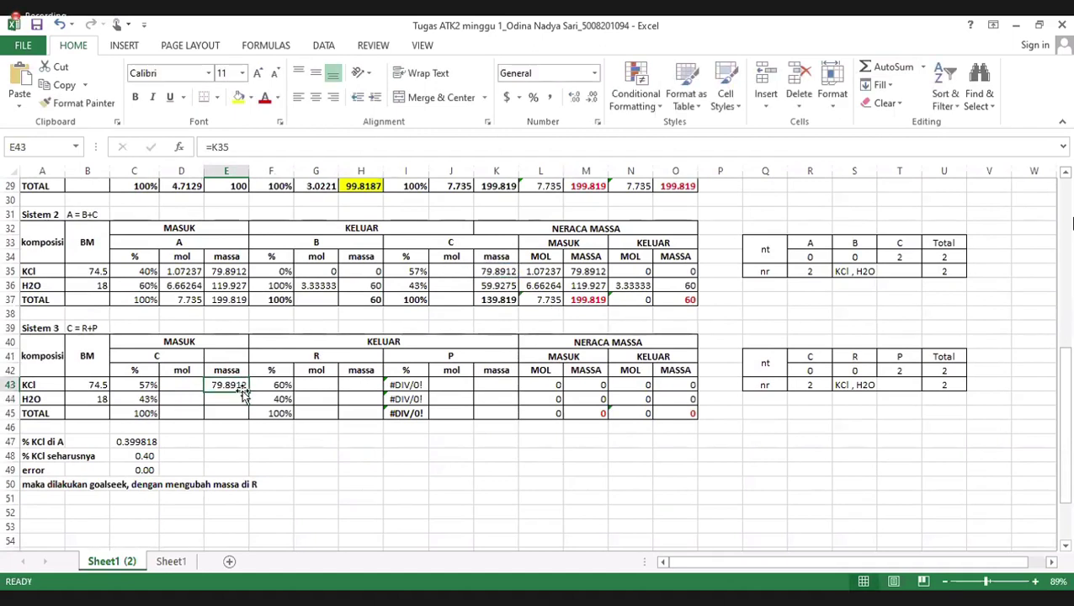
drag(247, 391, 246, 418)
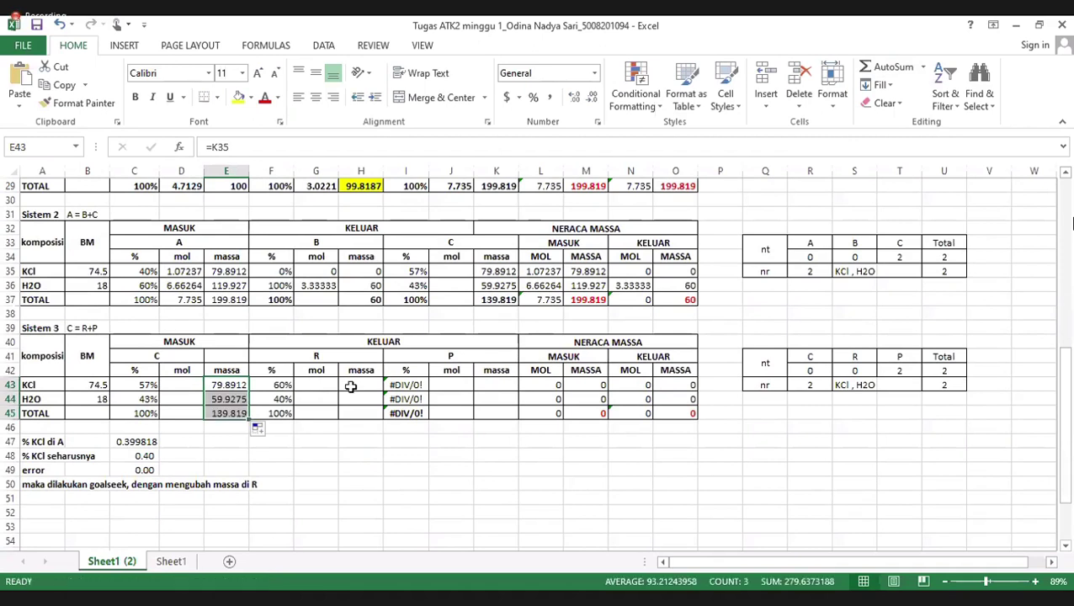
Link recycle R's KCl mass in Sistem 3 cell H43 to H27 and fill the formula down to H45
click(351, 386)
text(=)
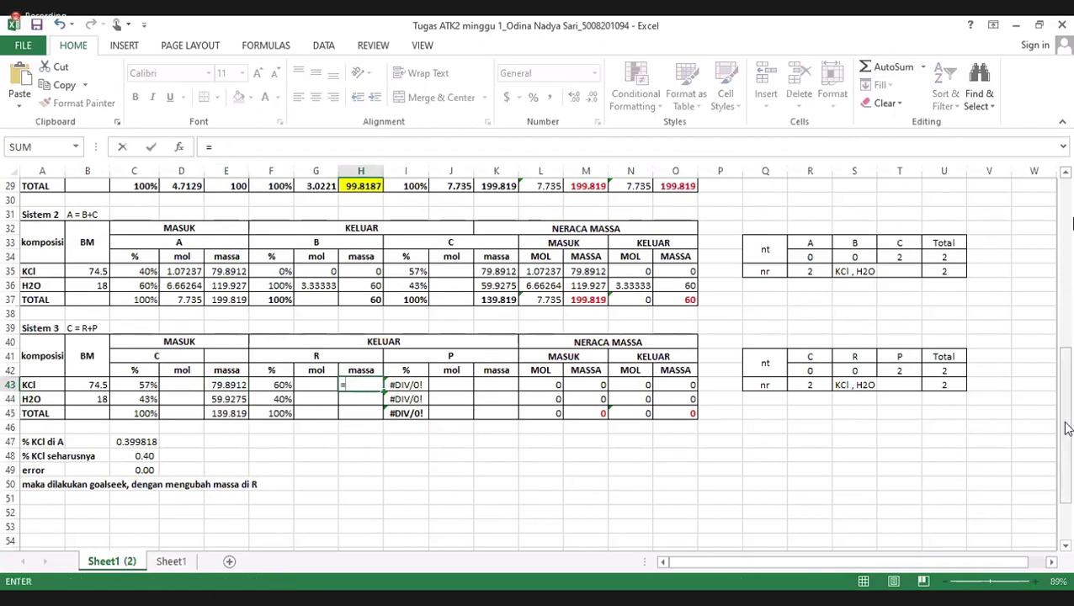
drag(1066, 427, 1066, 394)
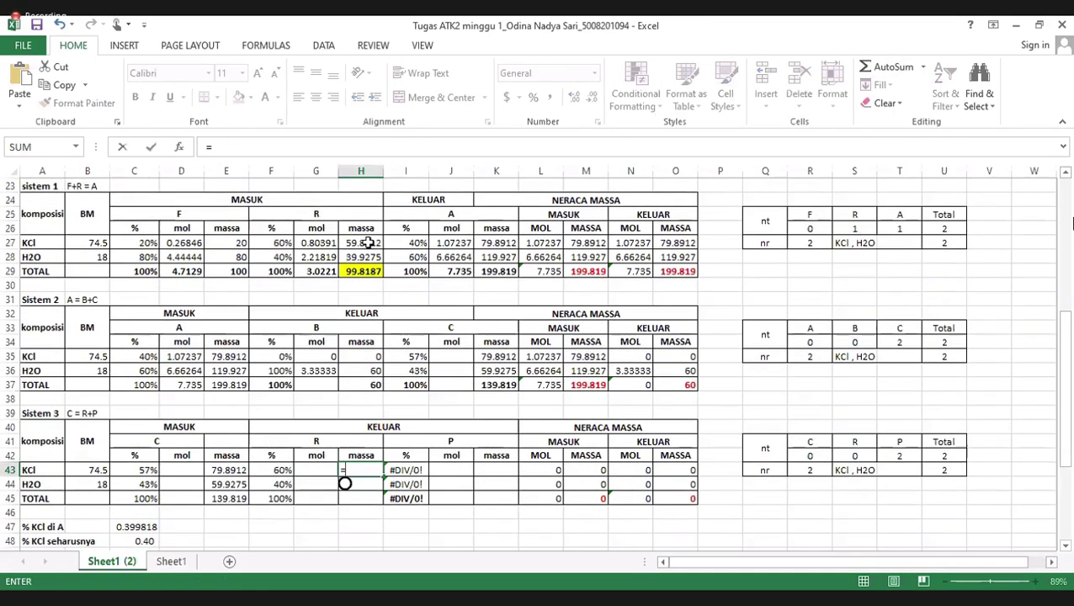
click(361, 242)
key(Return)
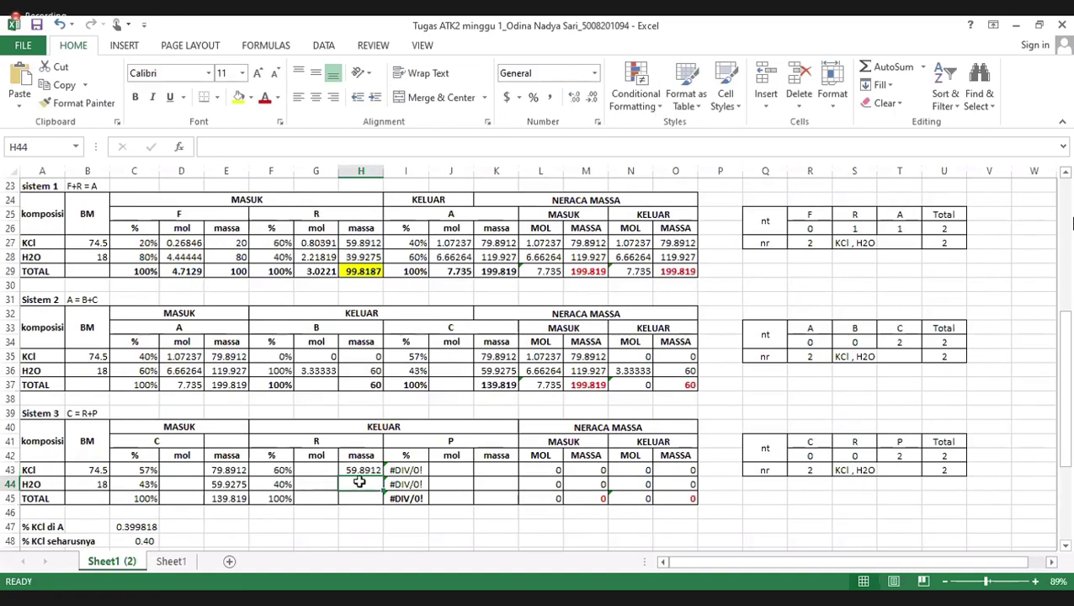
click(362, 472)
drag(384, 477, 381, 505)
Calculate product P's masses in Sistem 3 as C minus R: =E43-H43 for KCl in K43 and the matching H2O difference in K44
click(503, 468)
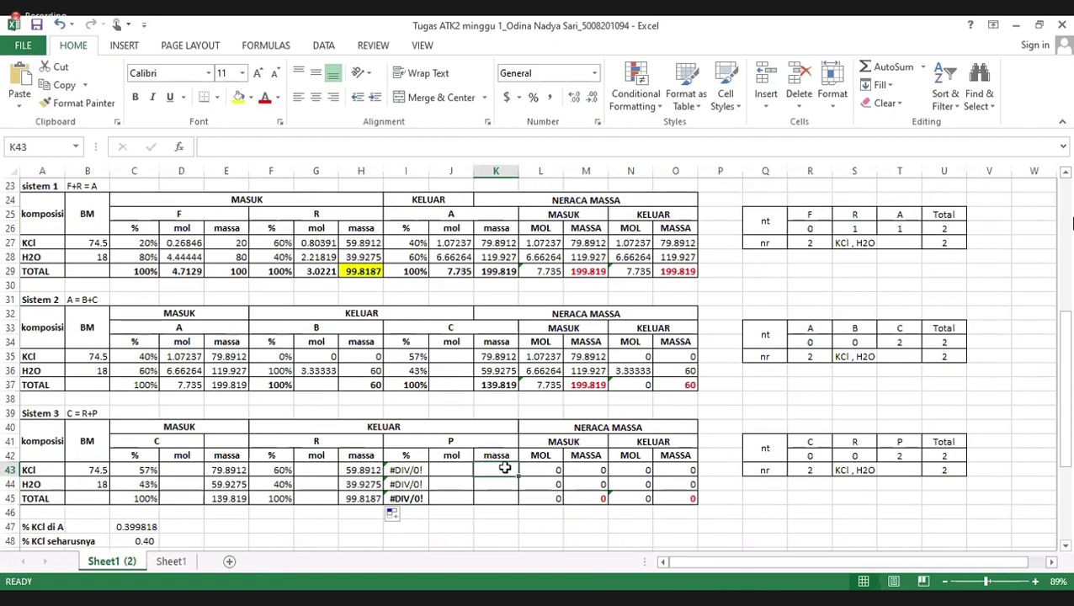
text(=)
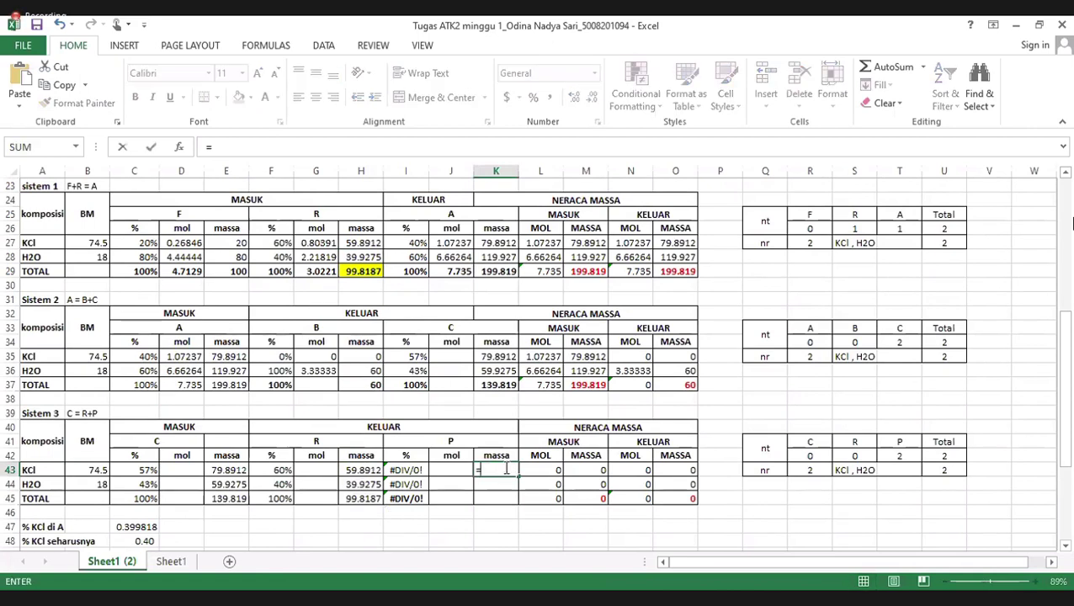
click(227, 470)
text(-)
click(345, 470)
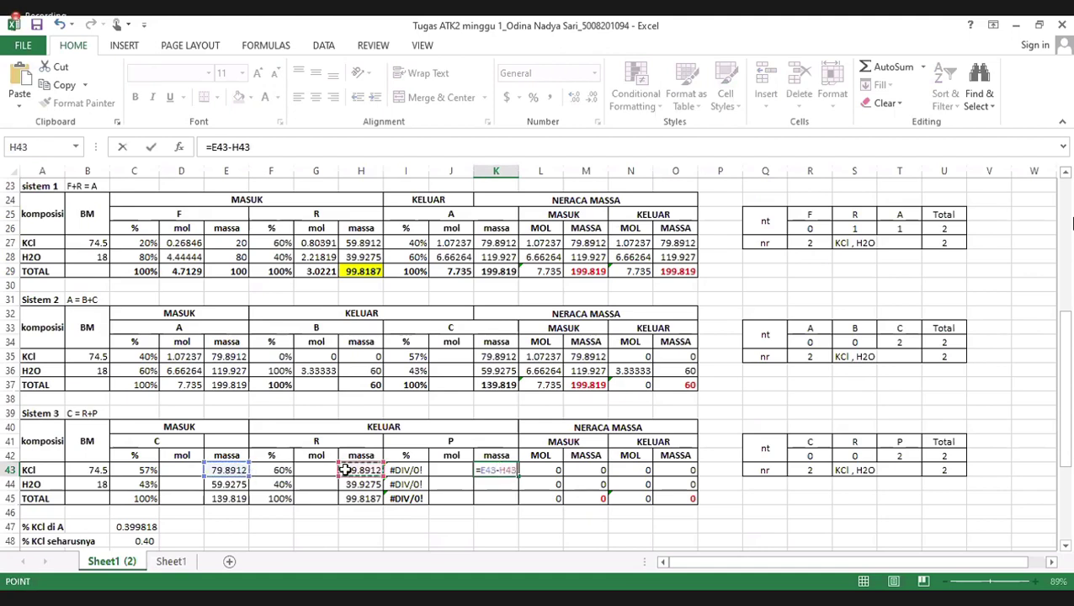
key(Return)
text(=)
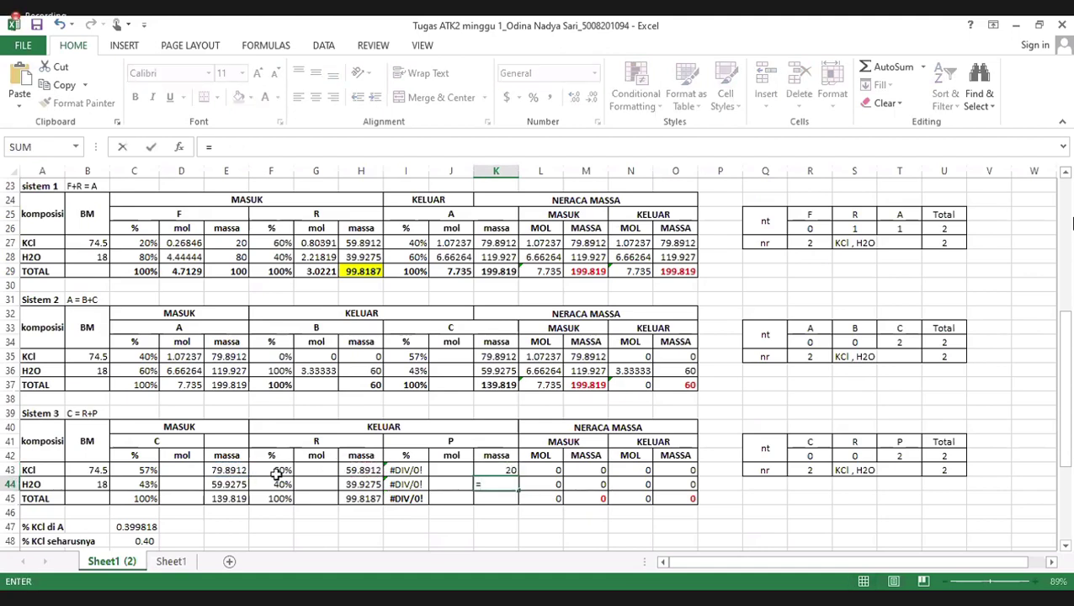
click(217, 485)
text(-)
click(348, 486)
key(Return)
Sum product P's KCl and H2O masses into the Sistem 3 total cell K45
text(=)
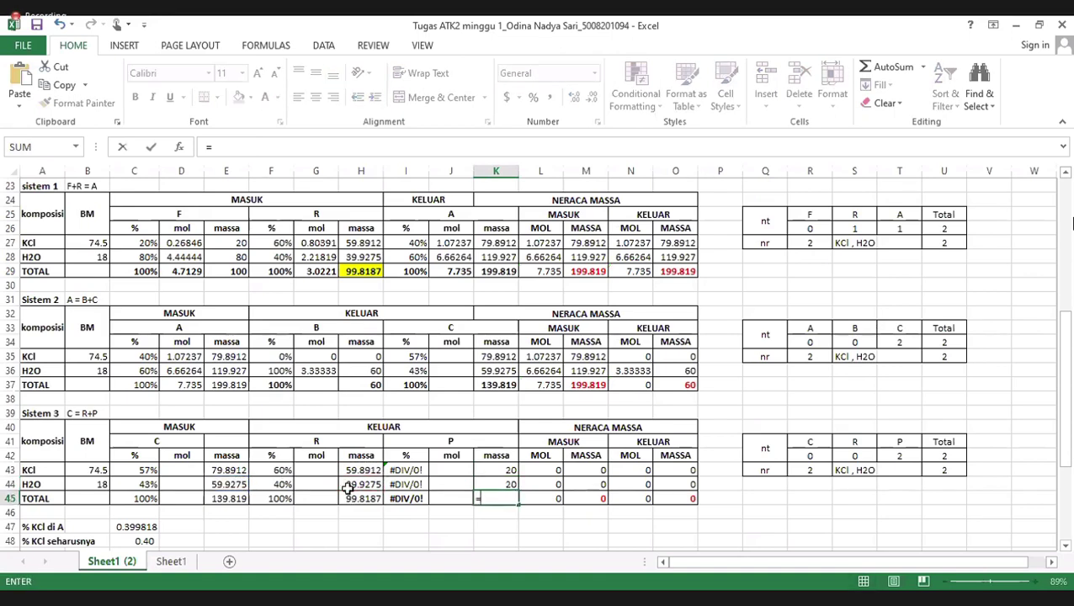
key(Escape)
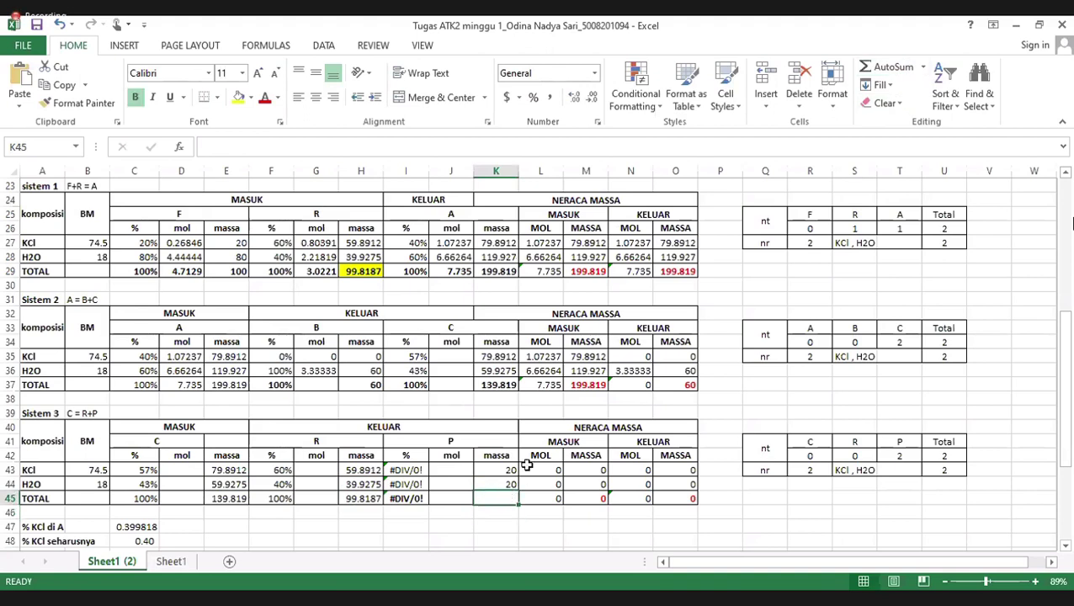
click(888, 66)
key(Return)
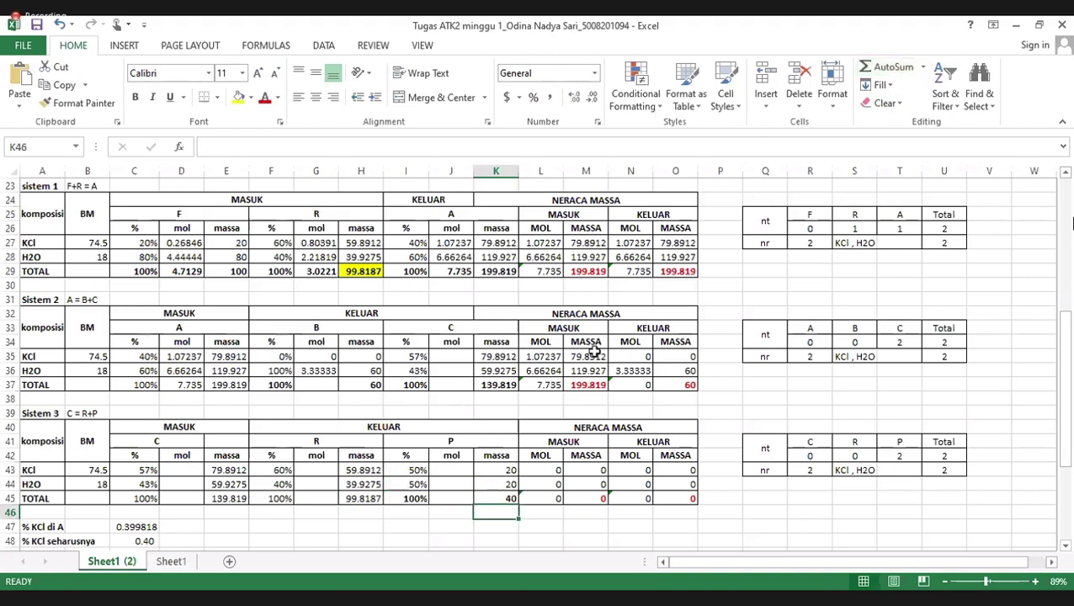